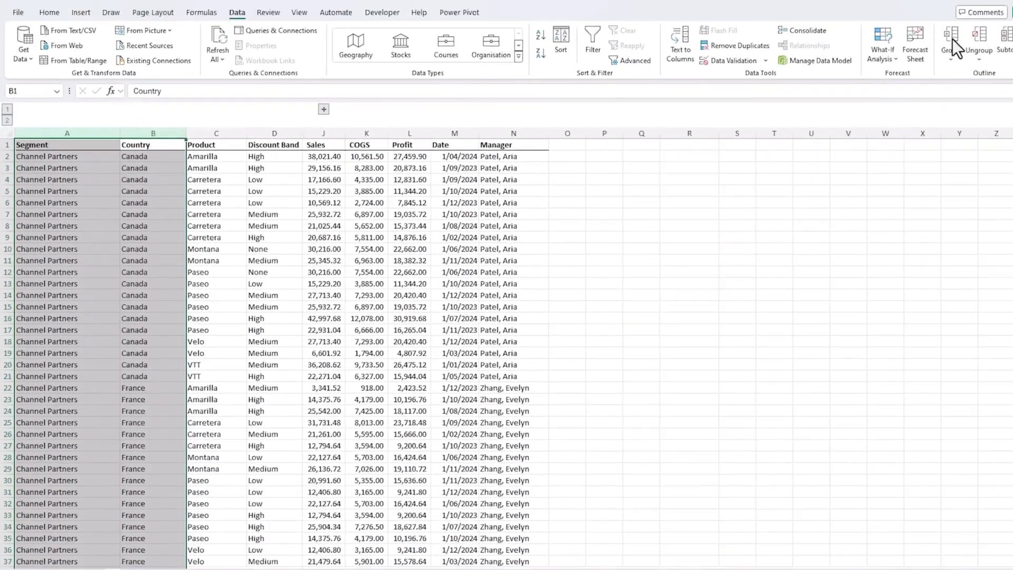
# Step: Group columns A and B, and add an inner group for columns E to G (Units Sold to Sale Price)
pyautogui.click(950, 40)
pyautogui.click(323, 108)
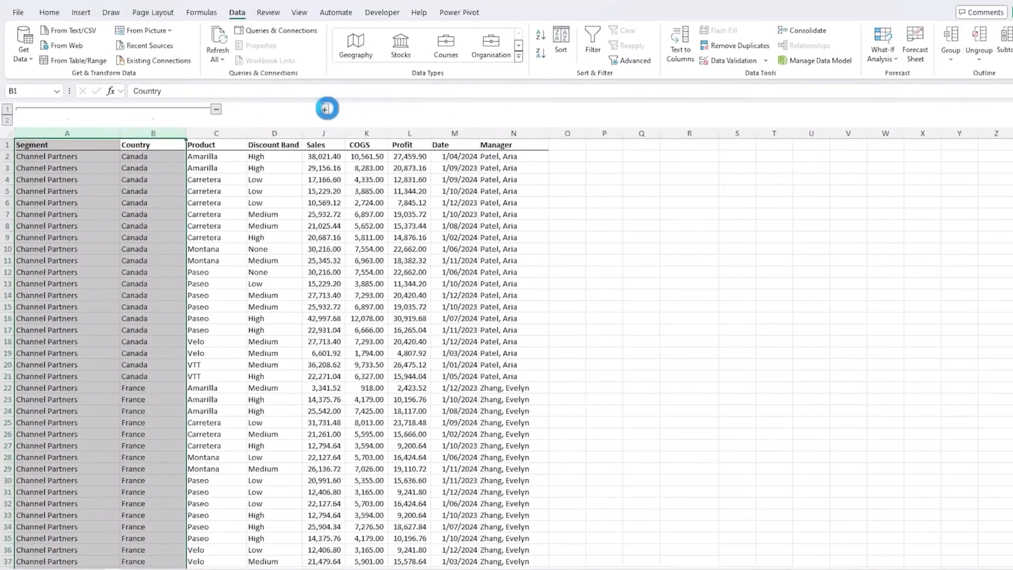
pyautogui.moveTo(328, 128); pyautogui.dragTo(443, 134)
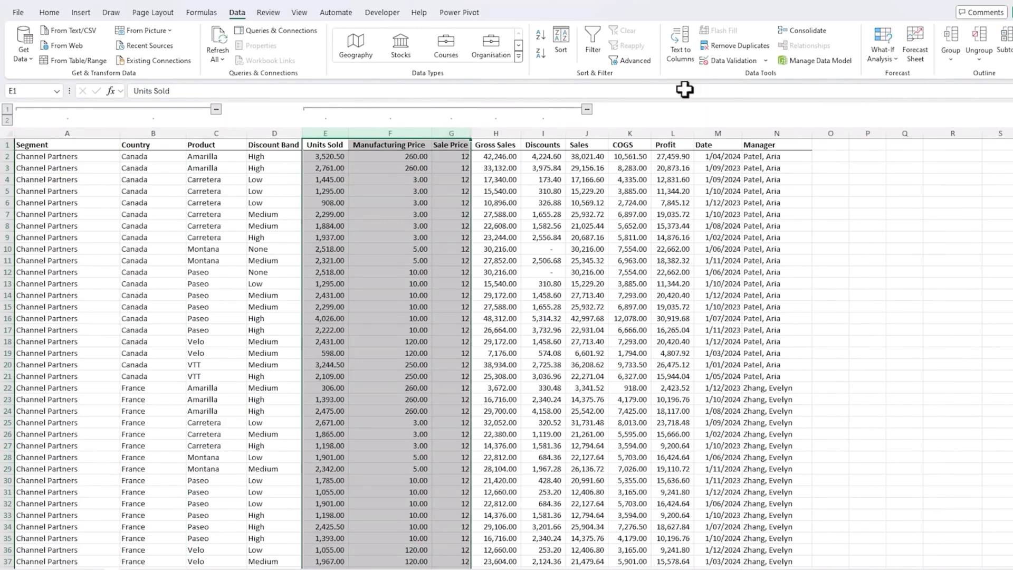
pyautogui.click(951, 37)
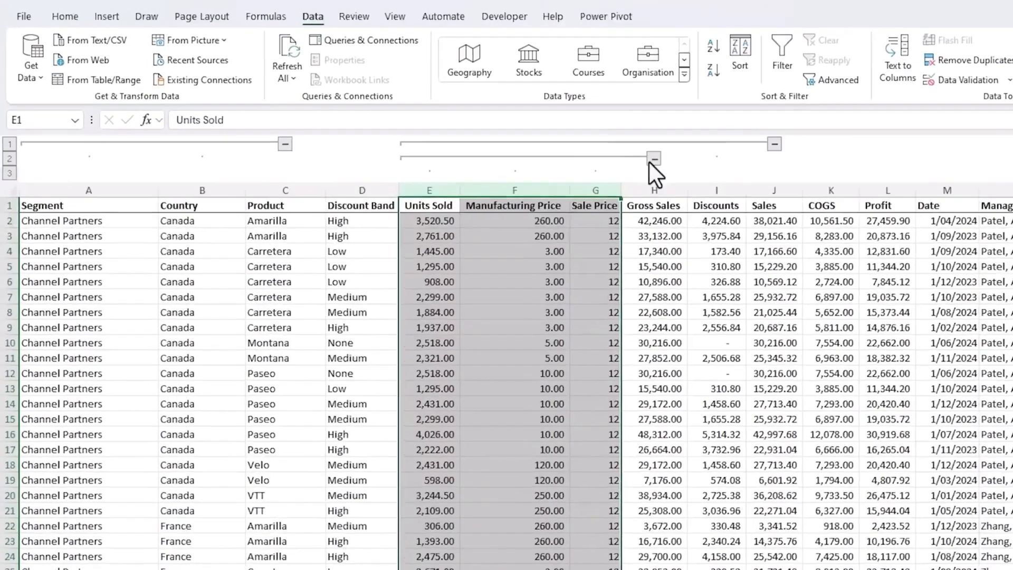
# Step: Collapse and expand the inner and outer column groups, and switch the column outline through levels 1, 2 and 3
pyautogui.click(653, 161)
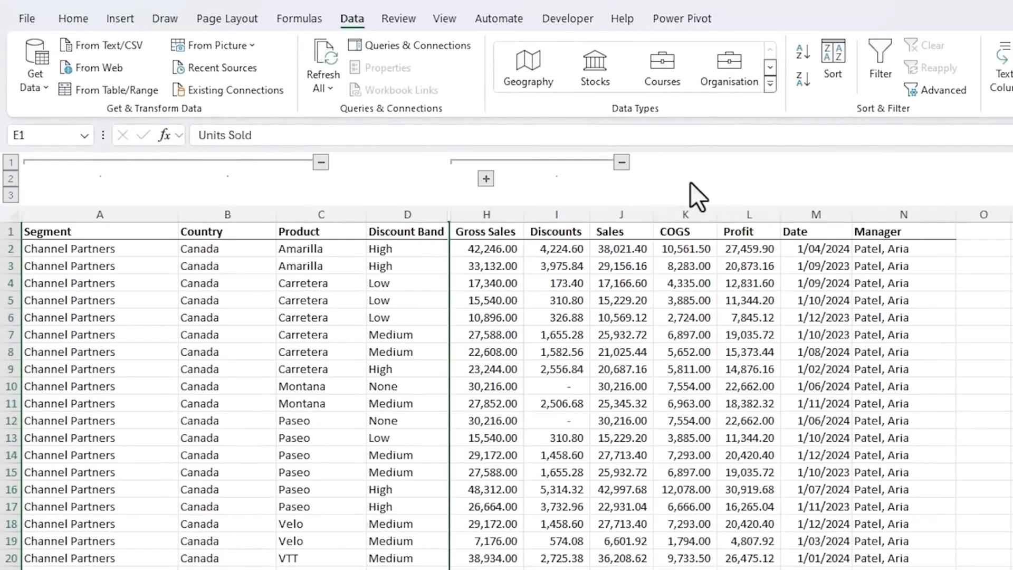
pyautogui.click(485, 180)
pyautogui.click(868, 163)
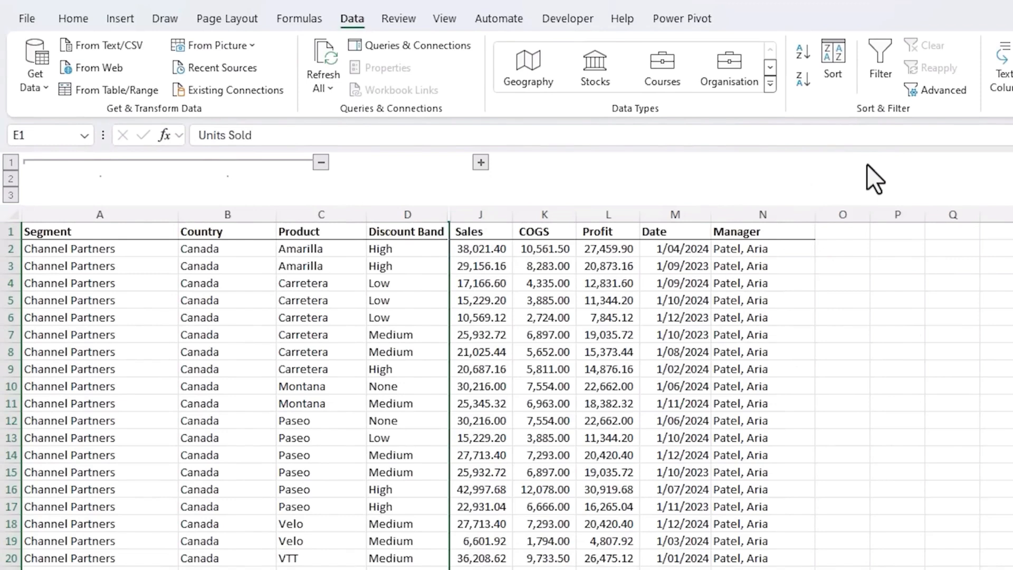
pyautogui.click(8, 166)
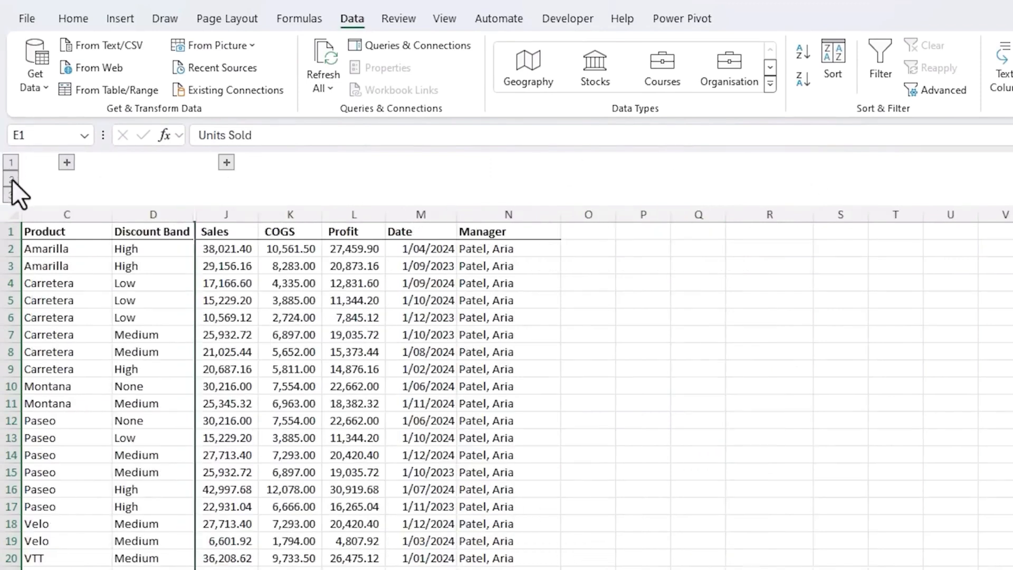
pyautogui.click(11, 179)
pyautogui.click(11, 195)
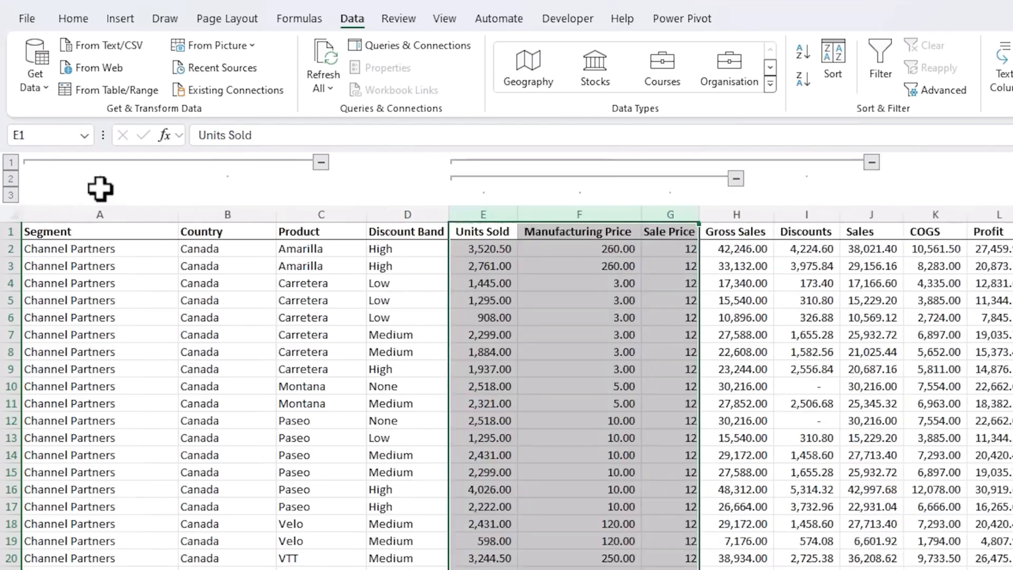
# Step: Ungroup both outline levels across columns A to J
pyautogui.moveTo(99, 215); pyautogui.dragTo(871, 215)
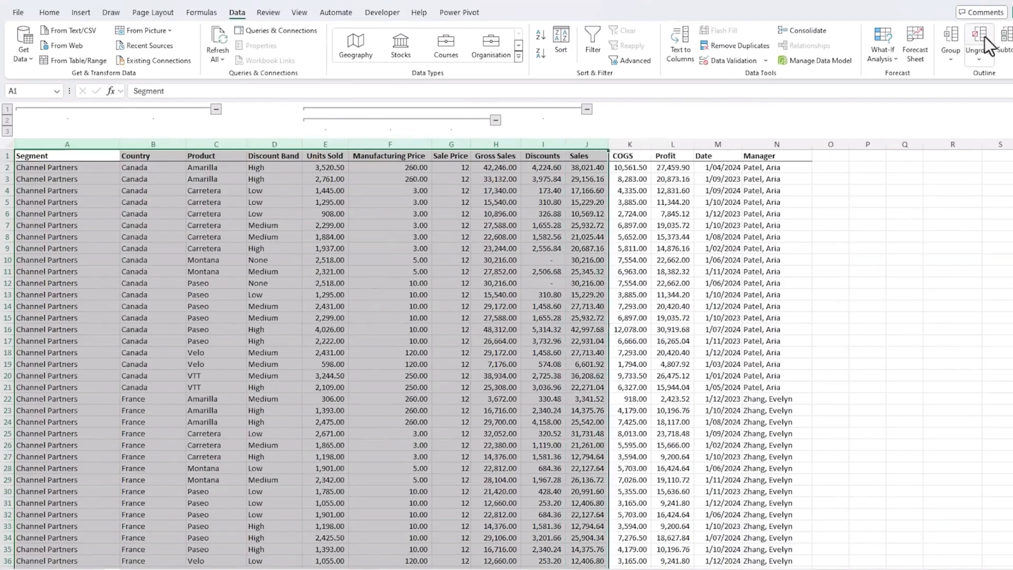
pyautogui.click(983, 36)
pyautogui.click(980, 36)
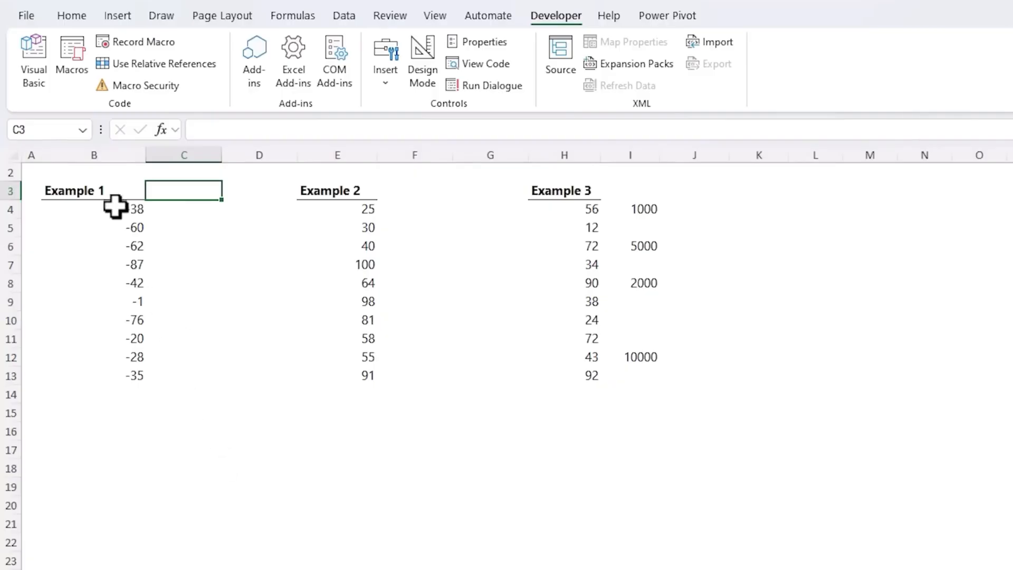
# Step: Enter the formula =B4*-1 in C4 and fill it down to C13 beside the Example 1 numbers
pyautogui.moveTo(113, 206); pyautogui.dragTo(126, 378)
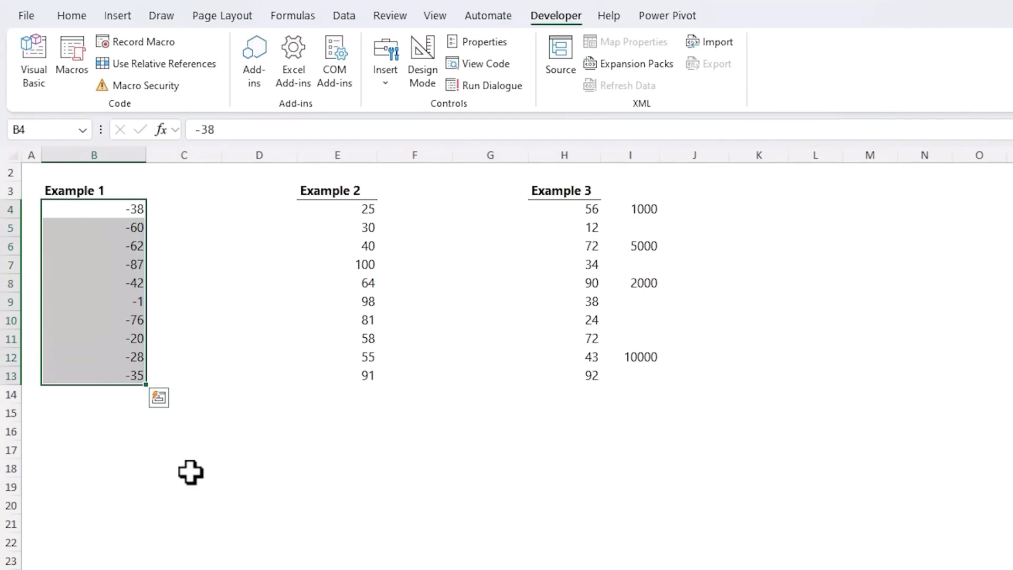
pyautogui.click(181, 210)
pyautogui.write('=')
pyautogui.press('Left')
pyautogui.write('*')
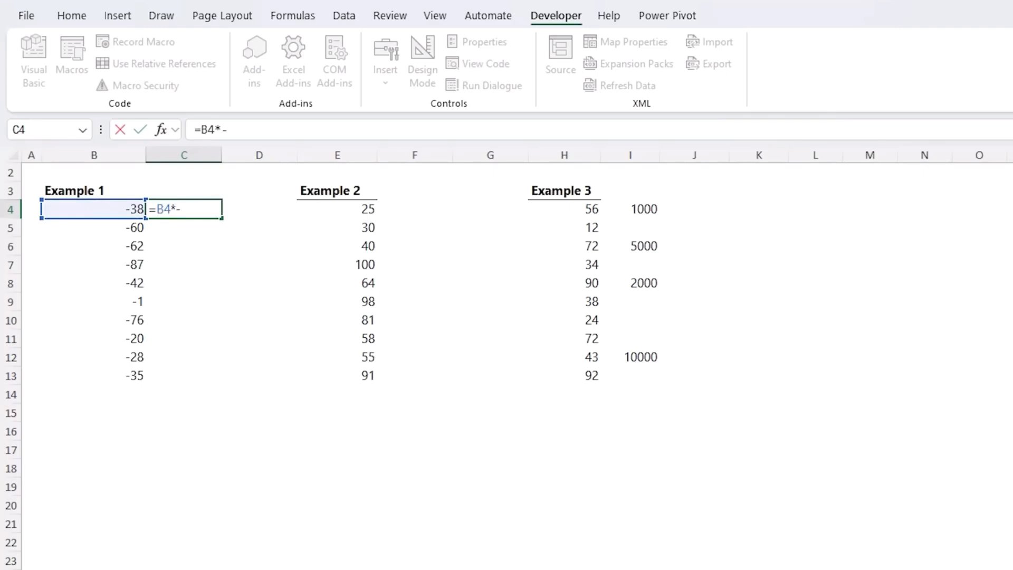
pyautogui.press('Return')
pyautogui.click(185, 210)
pyautogui.doubleClick(221, 218)
# Step: Try to paste the formula results from C4:C13 over the Example 1 numbers starting at B4
pyautogui.hotkey('ctrl', 'c')
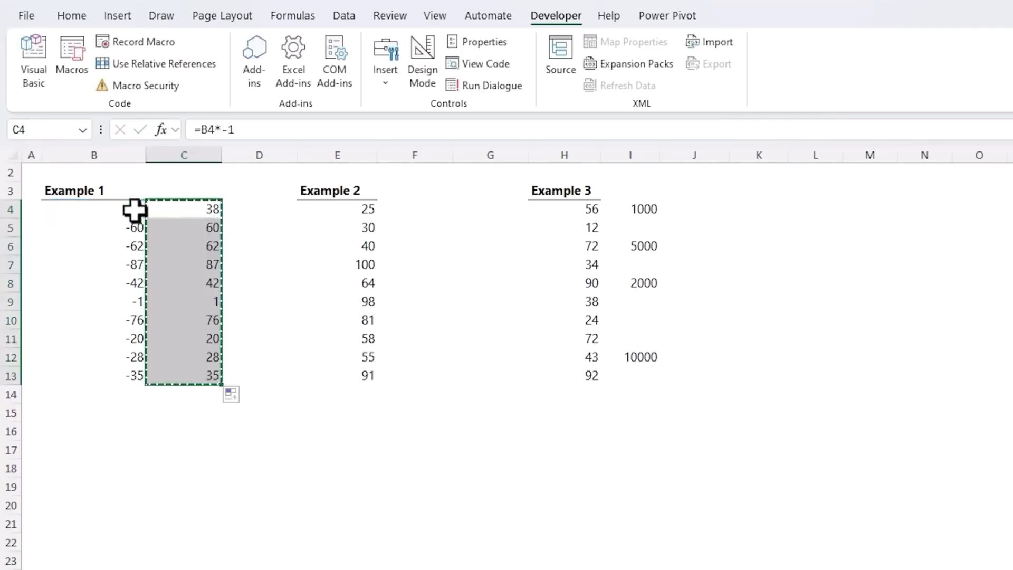
pyautogui.click(134, 210)
pyautogui.click(70, 16)
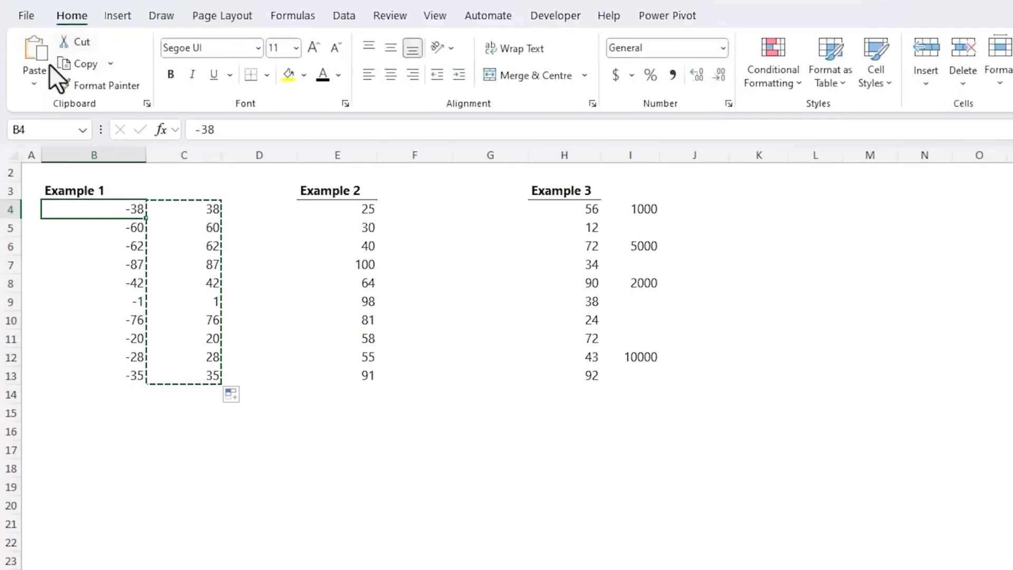
pyautogui.click(41, 90)
pyautogui.click(31, 211)
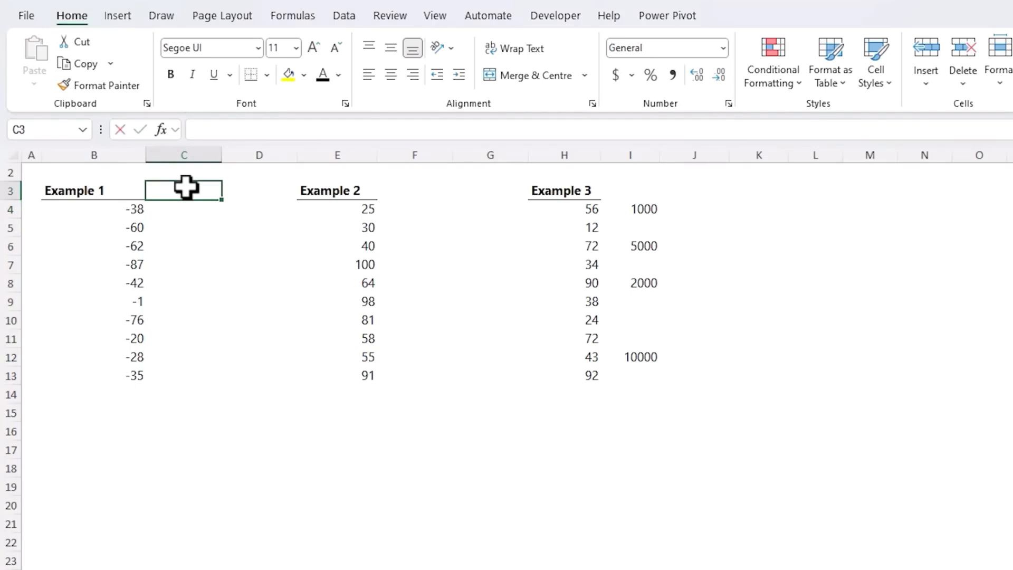
# Step: Enter -1 in C3 and multiply the Example 1 numbers in B4:B13 by it with Paste Special
pyautogui.write('-1')
pyautogui.press('Return')
pyautogui.click(185, 189)
pyautogui.hotkey('ctrl', 'c')
pyautogui.moveTo(114, 210); pyautogui.dragTo(117, 376)
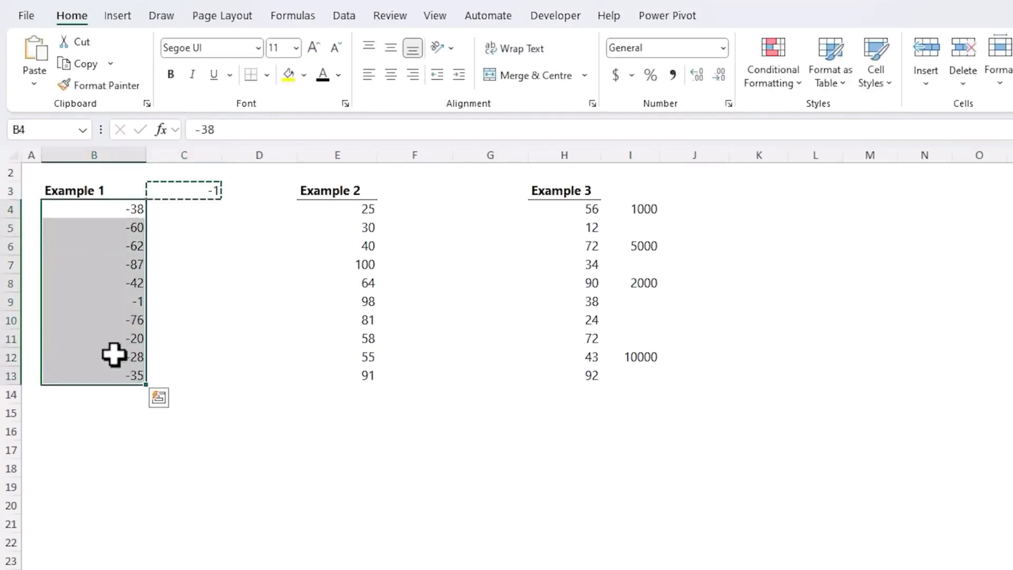
pyautogui.click(34, 84)
pyautogui.click(44, 289)
pyautogui.click(655, 425)
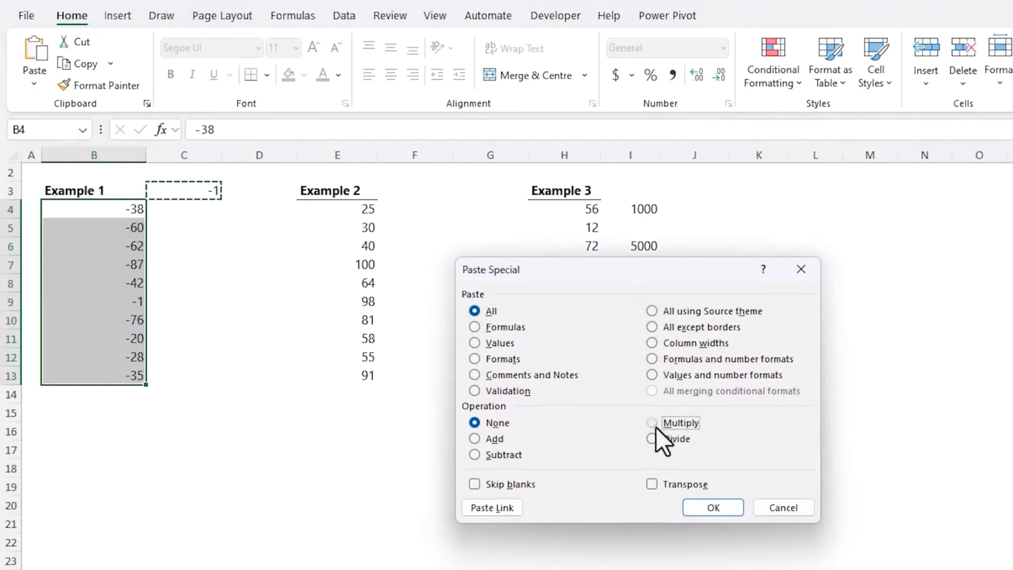
pyautogui.click(712, 507)
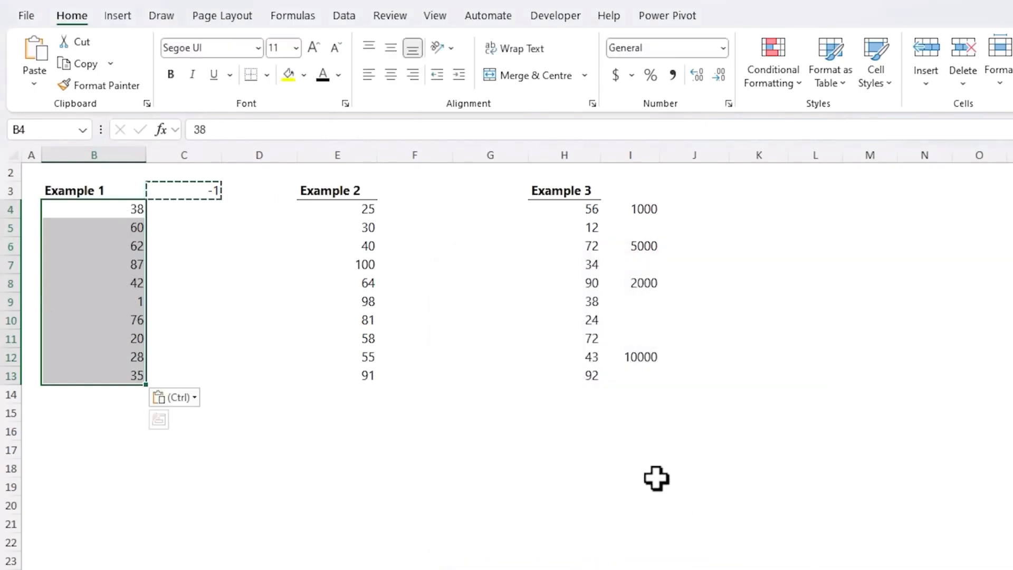
# Step: Try the Percentage number format on the Example 2 numbers in E4:E13
pyautogui.moveTo(339, 211); pyautogui.dragTo(344, 369)
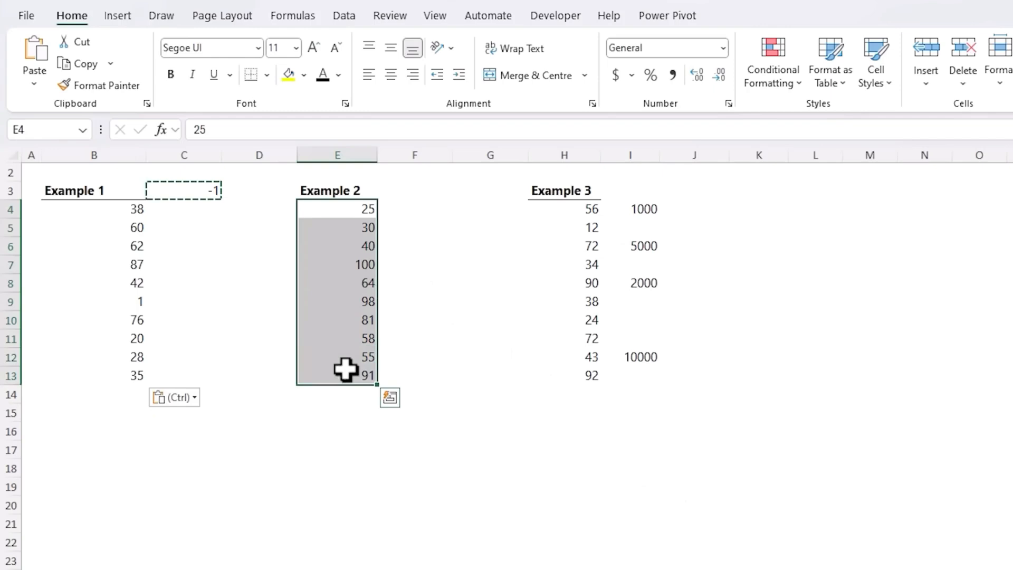
pyautogui.click(649, 76)
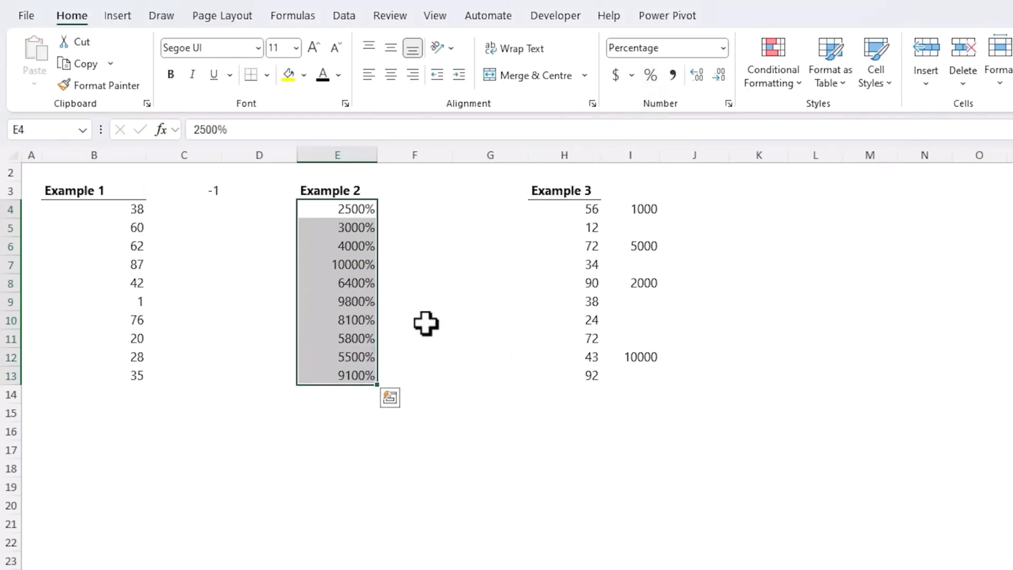
pyautogui.hotkey('ctrl', 'z')
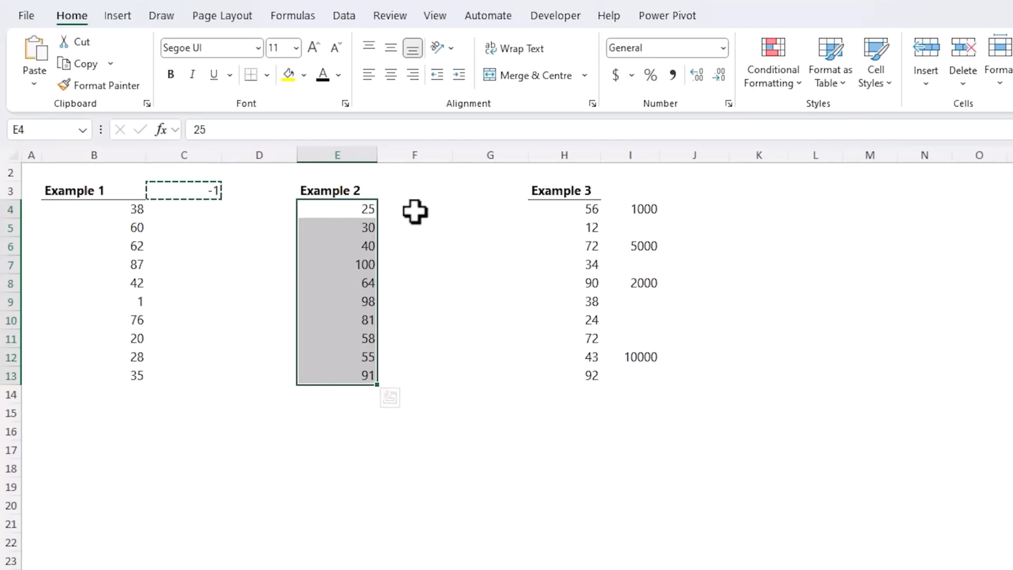
# Step: Enter 1% in F3 and multiply the Example 2 numbers in E4:E13 by it with Paste Special
pyautogui.click(415, 210)
pyautogui.write('1')
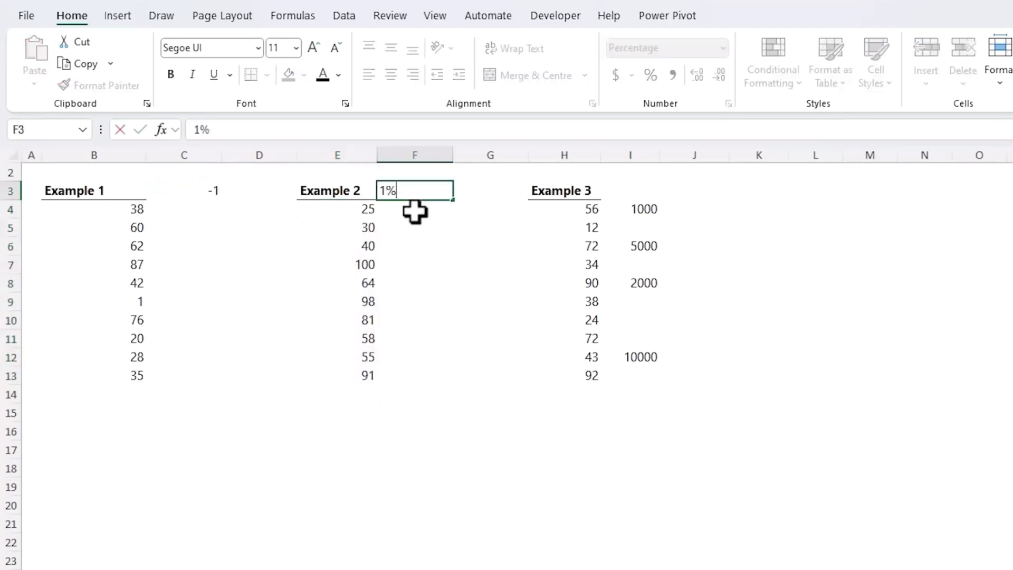
pyautogui.hotkey('ctrl', 'Return')
pyautogui.hotkey('ctrl', 'c')
pyautogui.moveTo(364, 209); pyautogui.dragTo(357, 366)
pyautogui.click(34, 81)
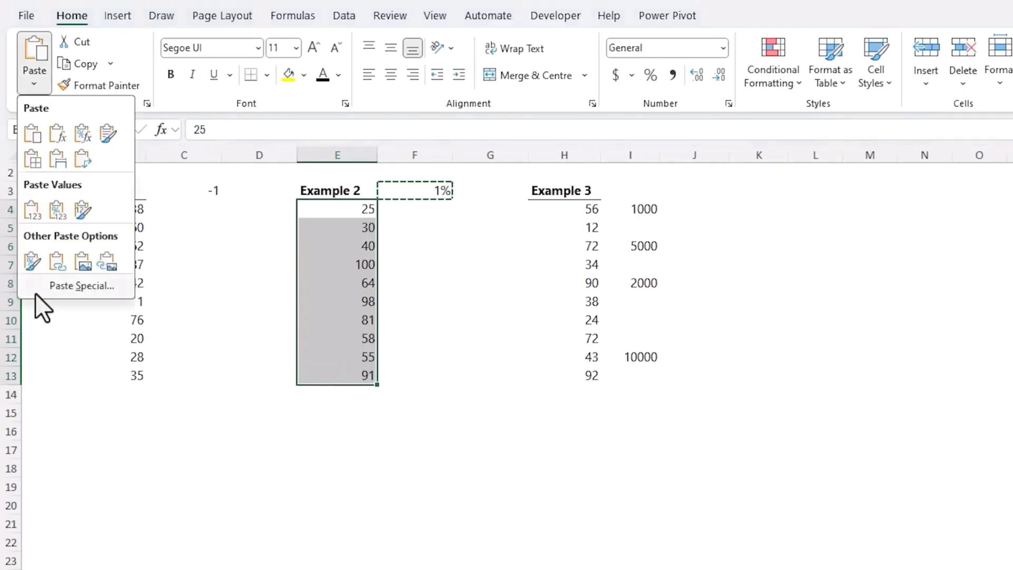
pyautogui.click(35, 290)
pyautogui.click(666, 423)
pyautogui.click(690, 506)
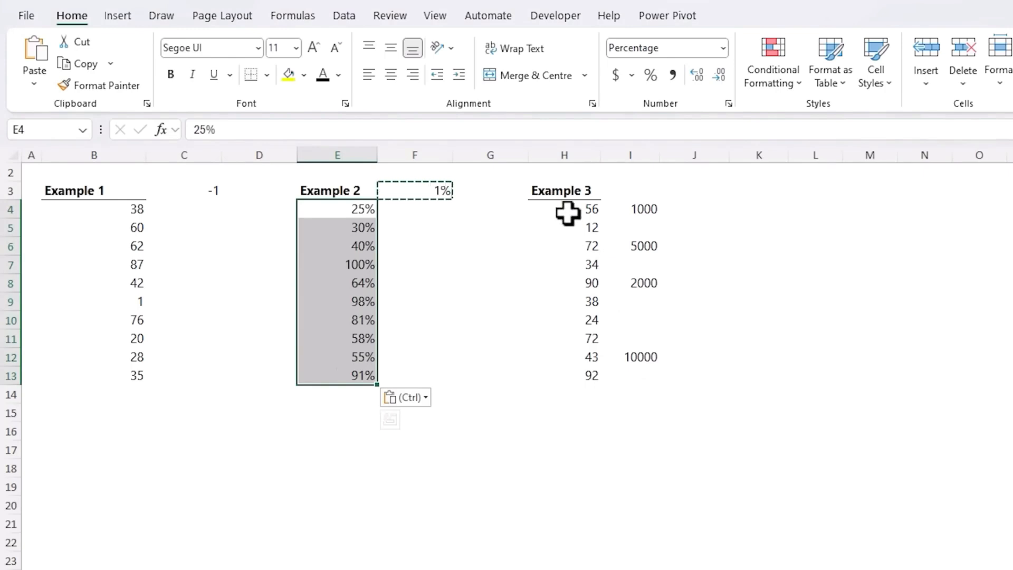
# Step: Try copying 1000 and 5000 from column I one at a time over H4 and H6 in Example 3
pyautogui.moveTo(625, 210); pyautogui.dragTo(636, 380)
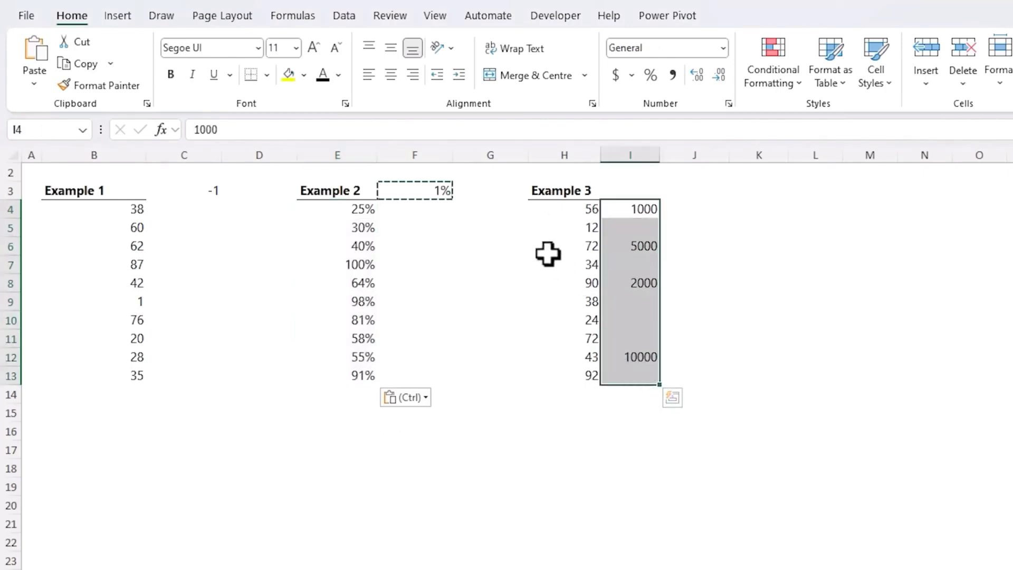
pyautogui.click(633, 208)
pyautogui.hotkey('ctrl', 'c')
pyautogui.click(584, 211)
pyautogui.hotkey('ctrl', 'v')
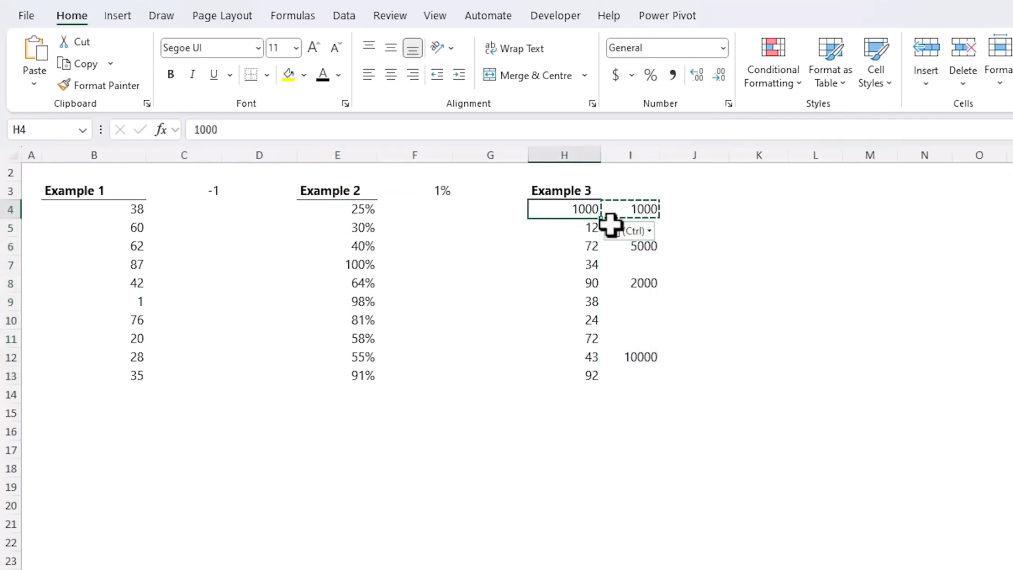
pyautogui.click(634, 249)
pyautogui.click(590, 247)
pyautogui.hotkey('ctrl', 'v')
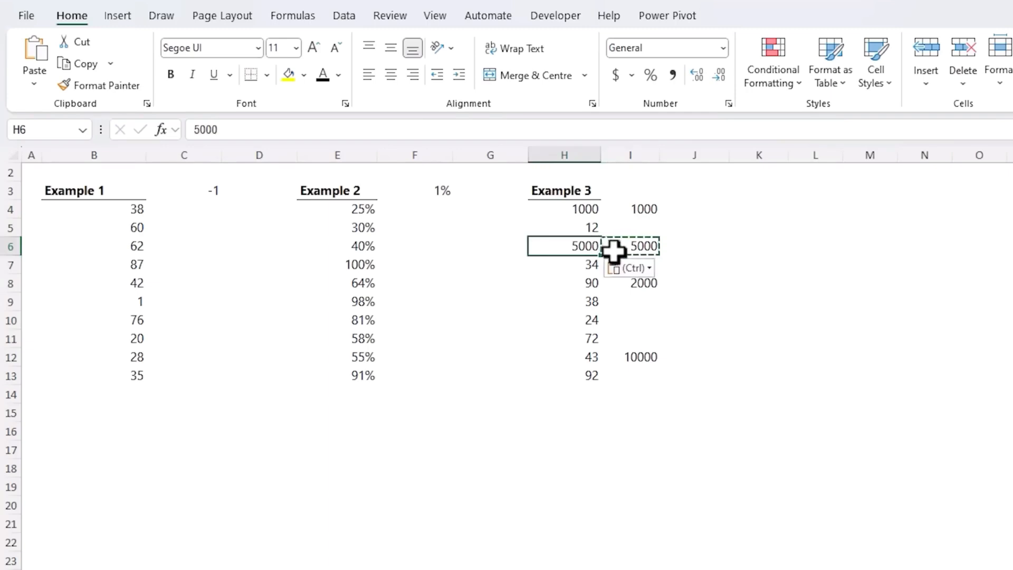
pyautogui.hotkey('ctrl', 'z')
pyautogui.hotkey('ctrl', 'z')
# Step: Paste I4:I13 over the Example 3 numbers in H4:H13 using Paste Special with Skip blanks
pyautogui.moveTo(630, 209); pyautogui.dragTo(626, 380)
pyautogui.hotkey('ctrl', 'c')
pyautogui.moveTo(567, 207); pyautogui.dragTo(568, 375)
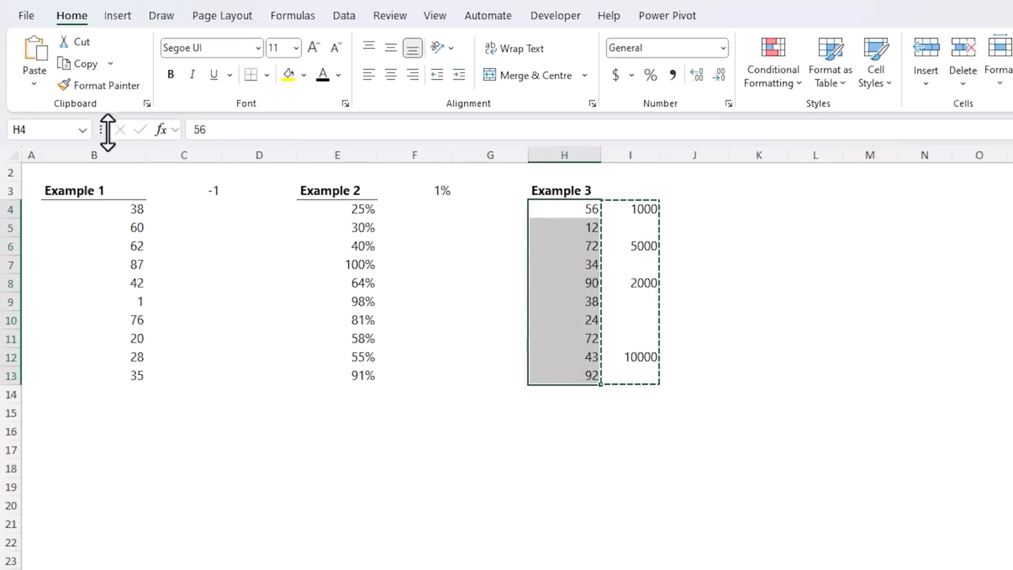
pyautogui.click(32, 93)
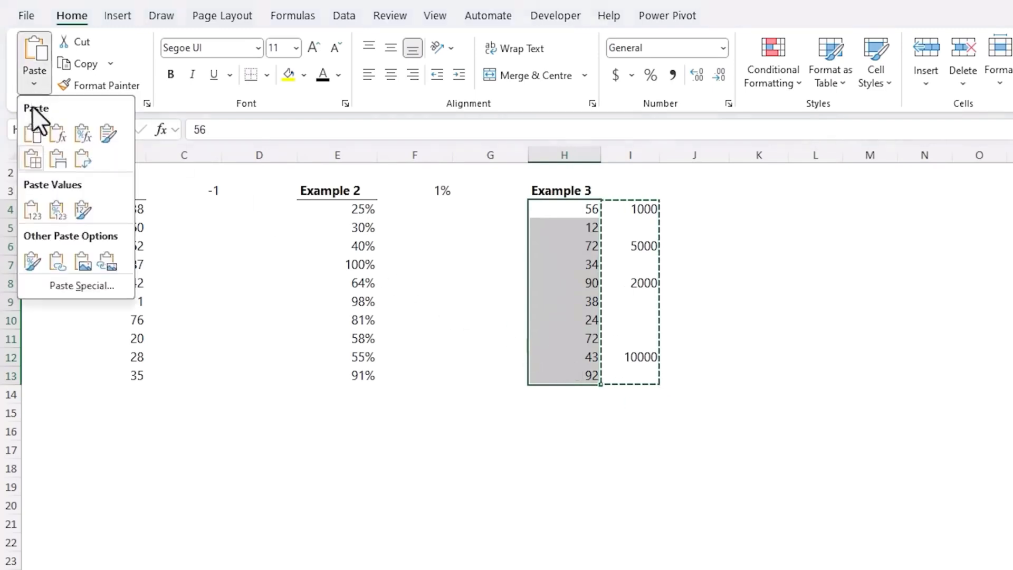
pyautogui.click(38, 285)
pyautogui.click(475, 486)
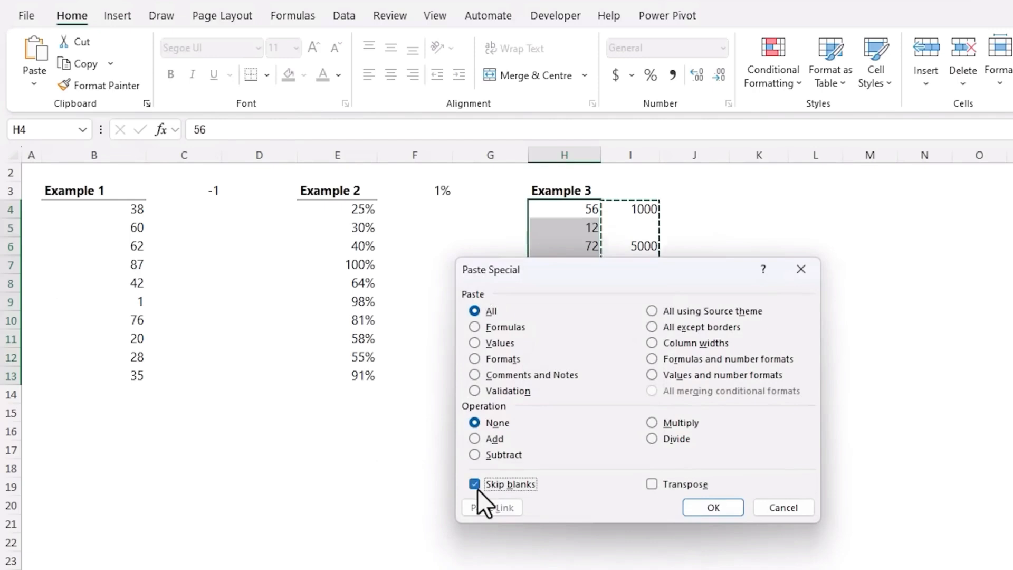
pyautogui.click(699, 509)
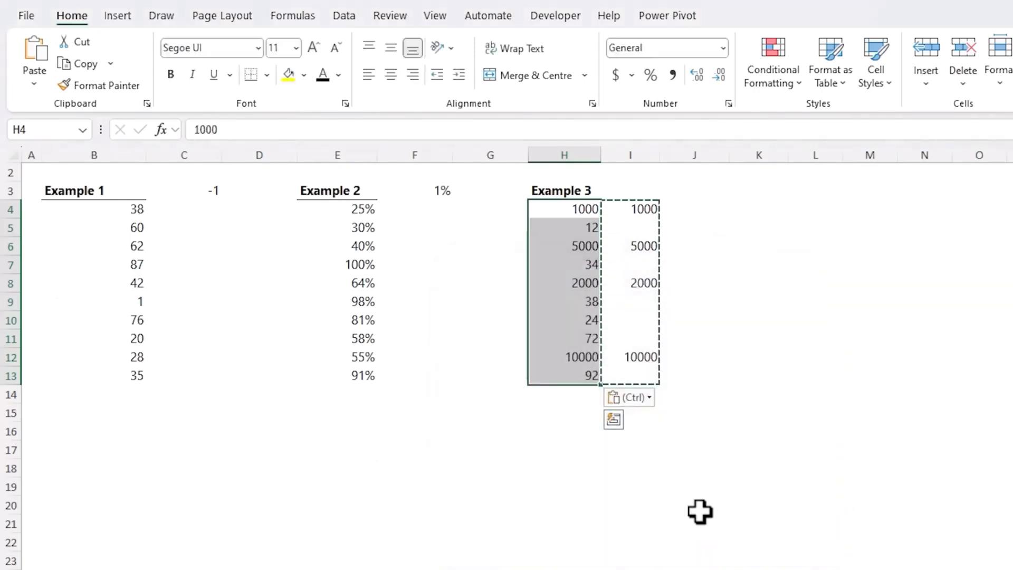
pyautogui.press('Escape')
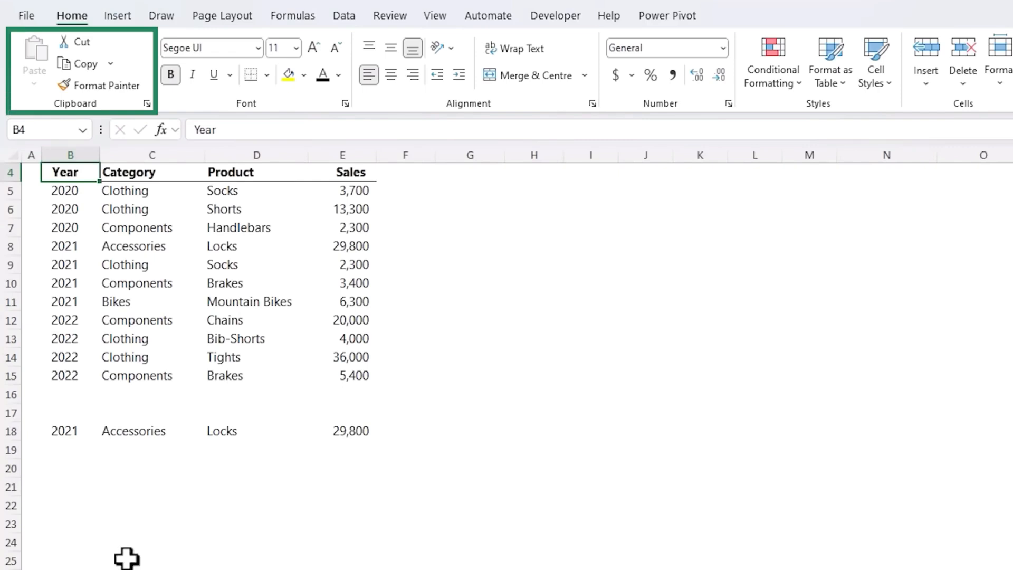
# Step: Show the clipboard history and paste its smiling face into F8 and its other face symbol into F9 and F7
pyautogui.click(147, 107)
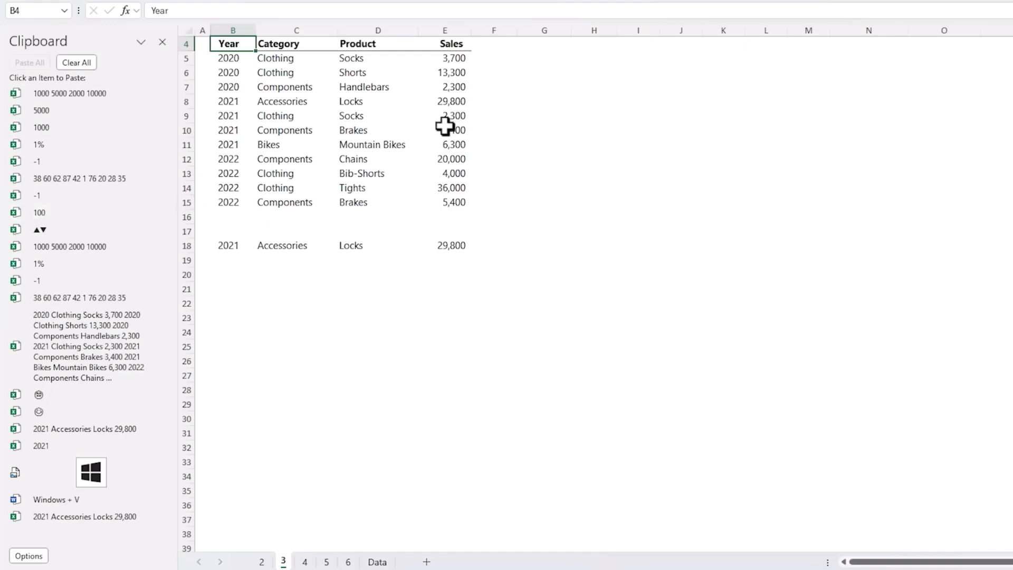
pyautogui.click(472, 100)
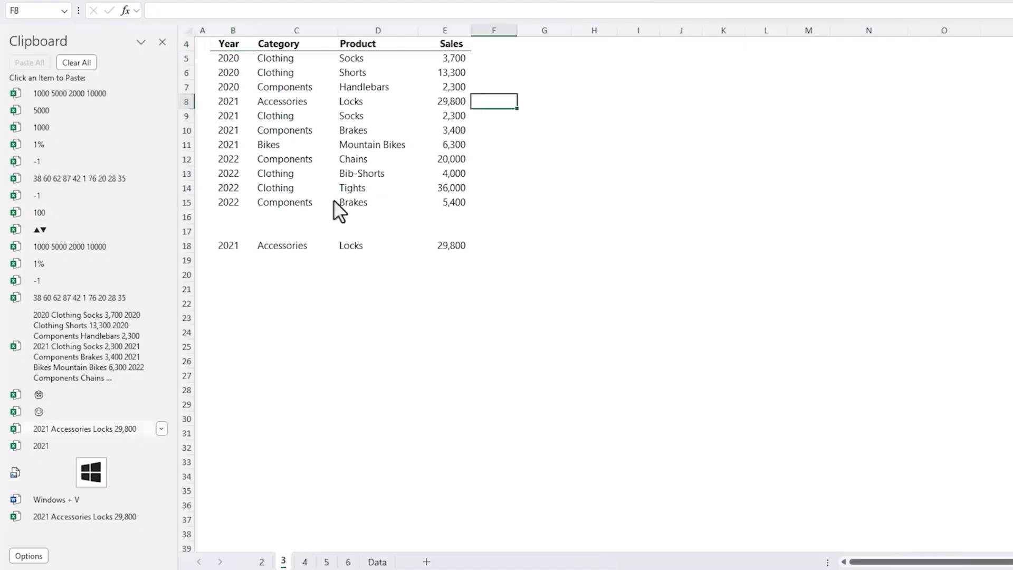
pyautogui.click(58, 414)
pyautogui.click(479, 115)
pyautogui.click(40, 394)
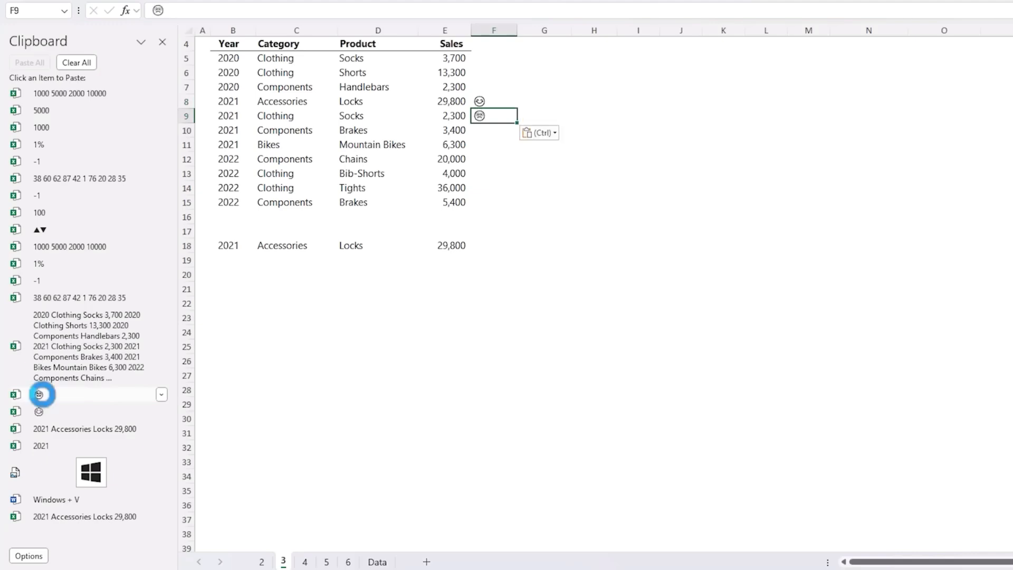
pyautogui.press('Up')
pyautogui.press('Up')
pyautogui.click(42, 394)
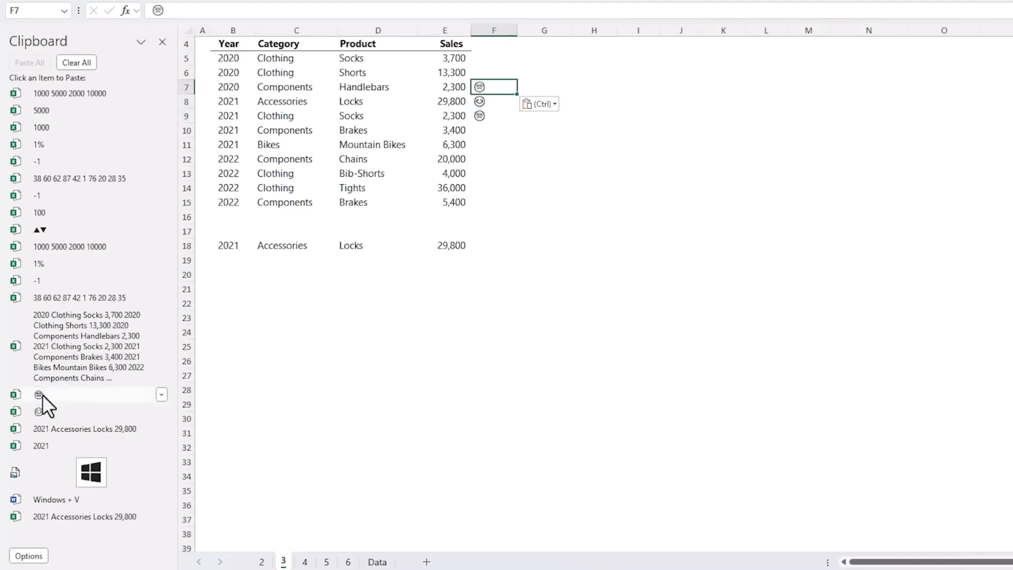
# Step: Paste the smiling face from the clipboard history into F14 beside the Tights sales
pyautogui.press('Down')
pyautogui.press('Down')
pyautogui.press('Down')
pyautogui.press('Down')
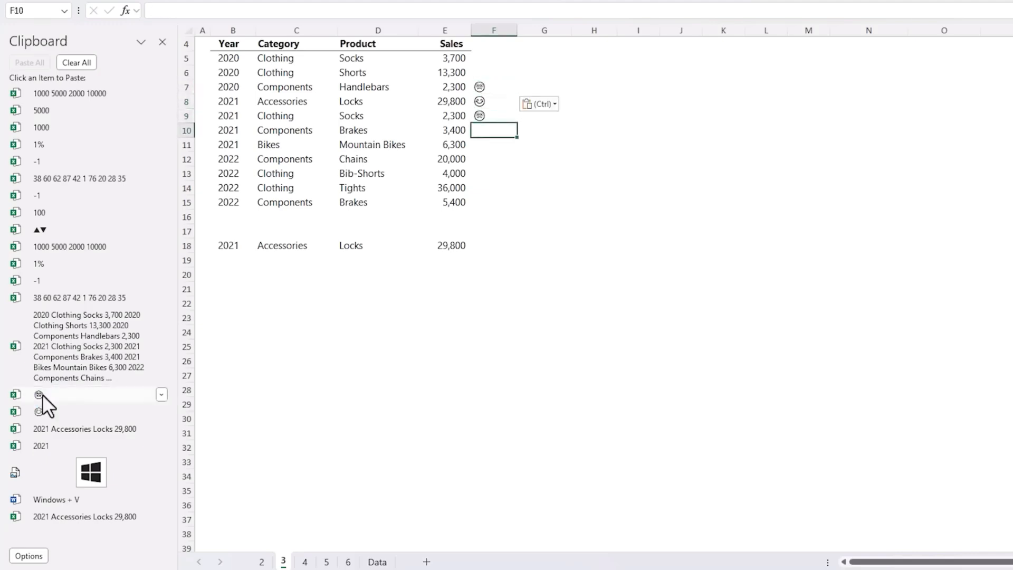
pyautogui.press('Down')
pyautogui.press('Down')
pyautogui.press('Down')
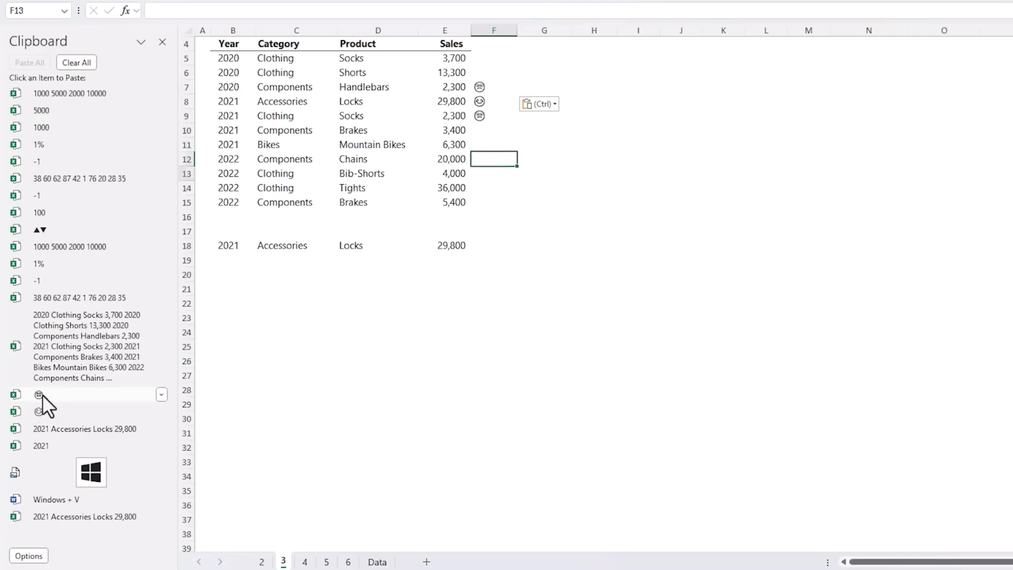
pyautogui.click(40, 411)
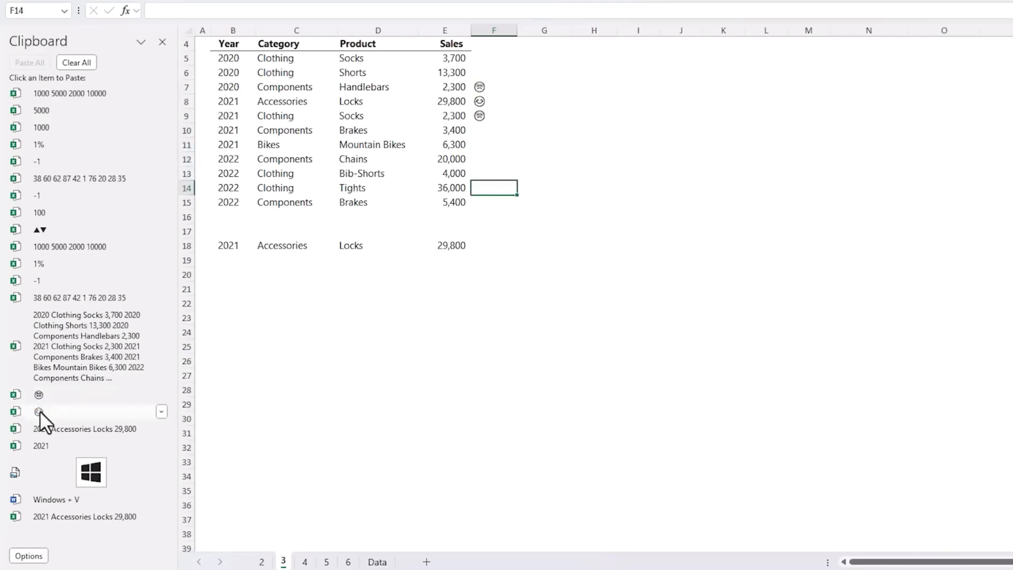
pyautogui.click(162, 93)
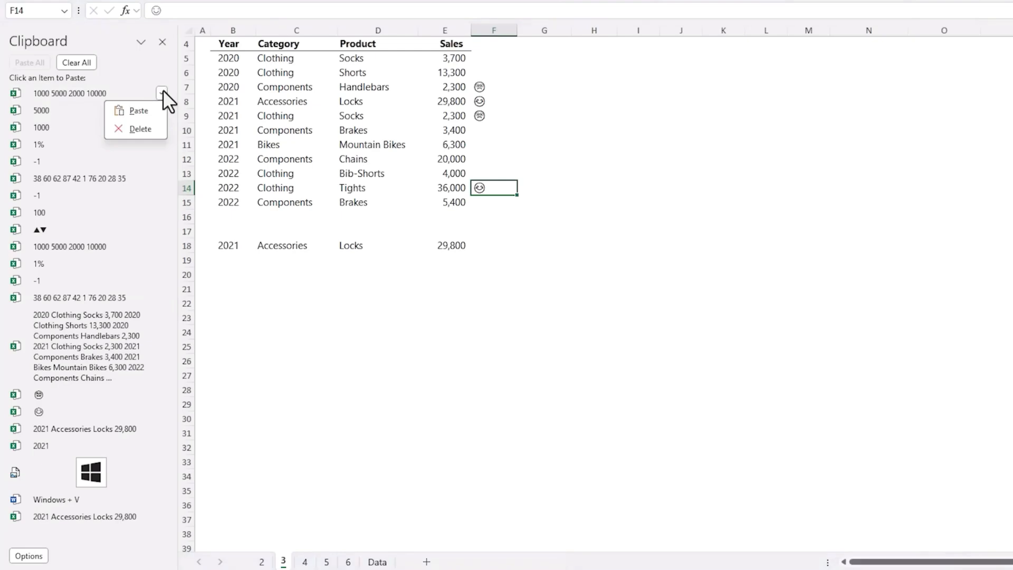
pyautogui.click(160, 125)
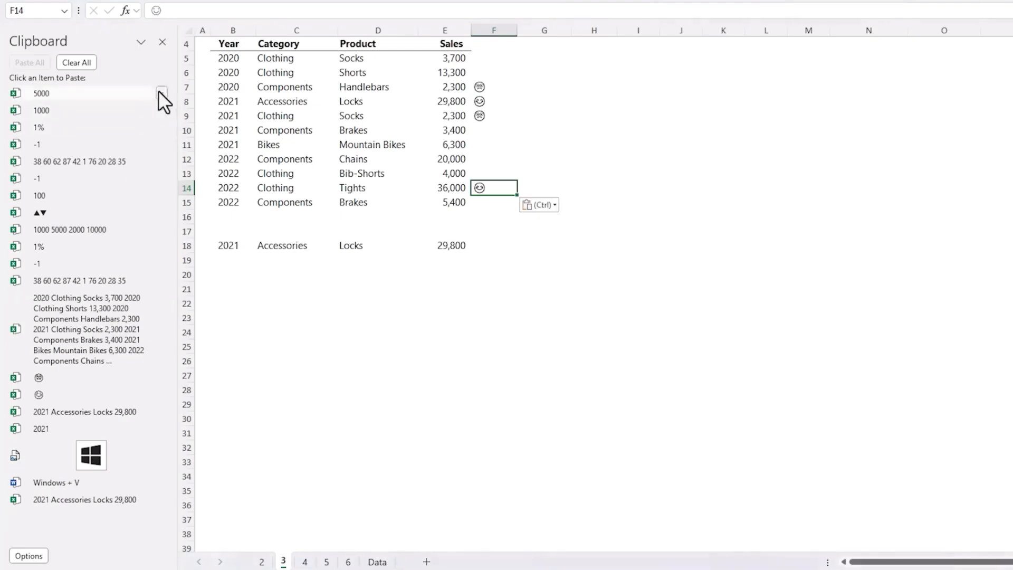
pyautogui.click(160, 92)
pyautogui.click(159, 123)
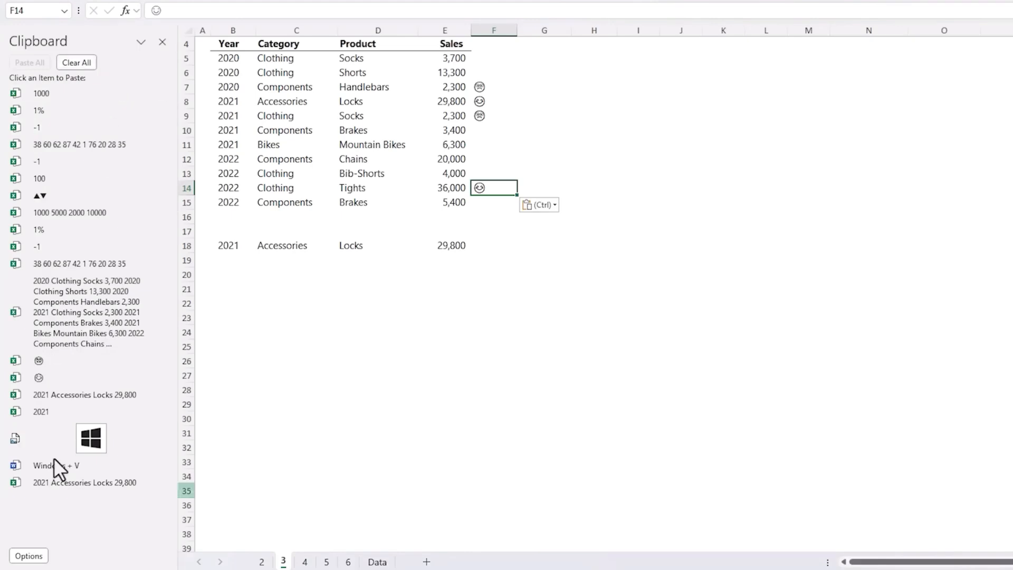
pyautogui.click(39, 558)
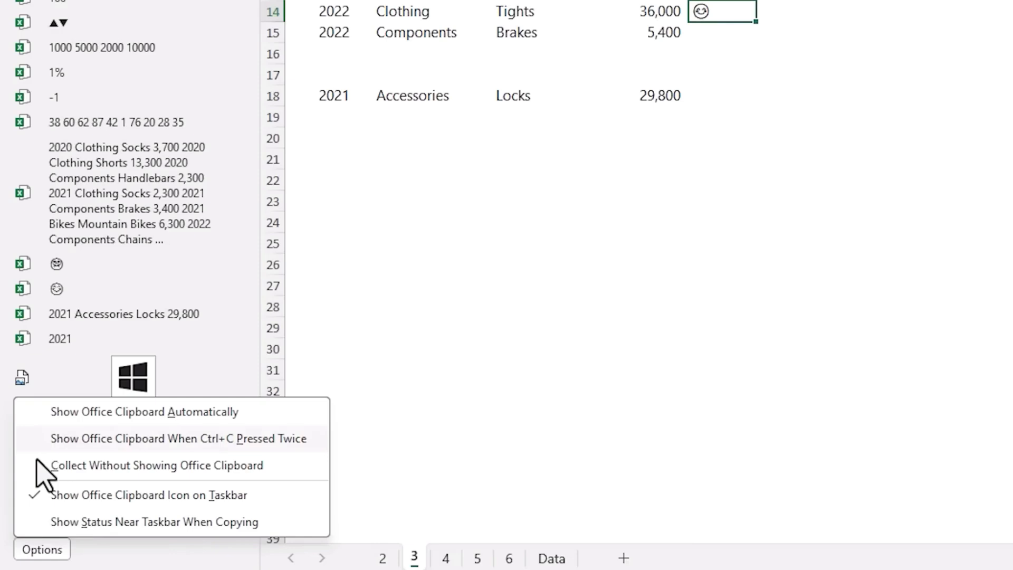
pyautogui.click(554, 283)
# Step: Paste the smiling face into F13 from the Windows clipboard history
pyautogui.press('Up')
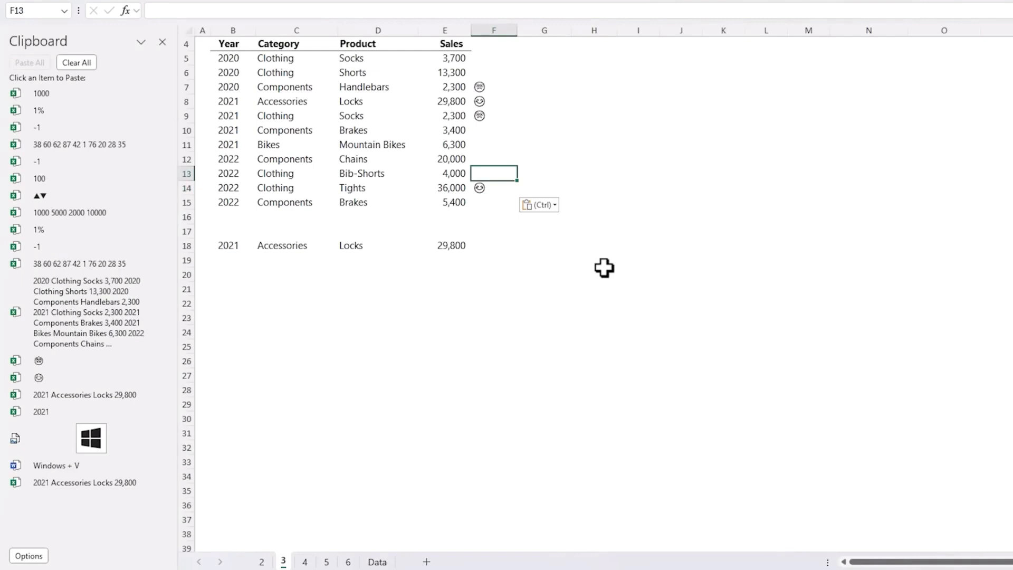
pyautogui.press('super+v')
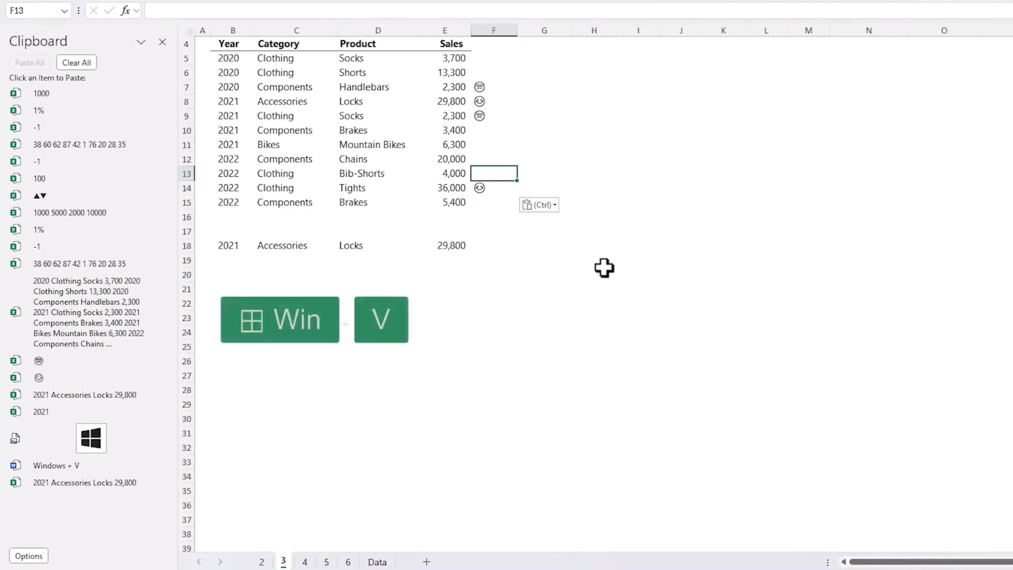
pyautogui.moveTo(334, 39); pyautogui.dragTo(730, 66)
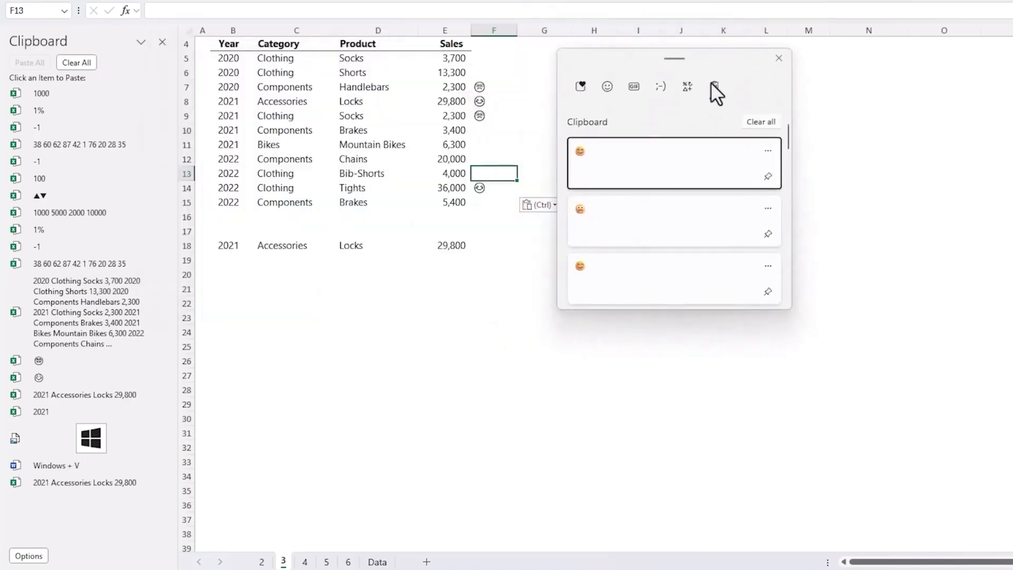
pyautogui.click(615, 159)
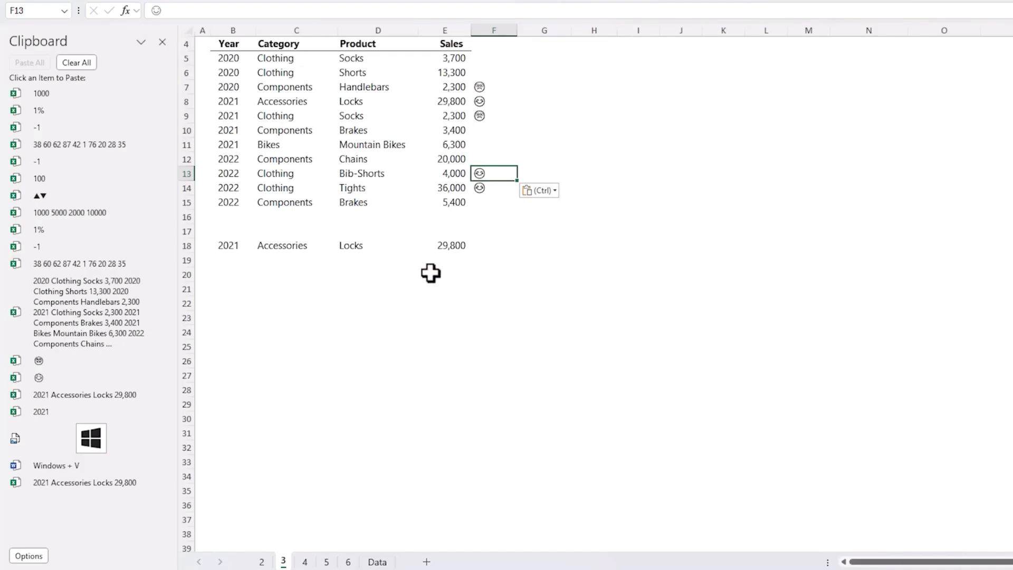
# Step: Pin the first smiling face in the Windows clipboard history and browse its symbol and emoji collections
pyautogui.press('super+v')
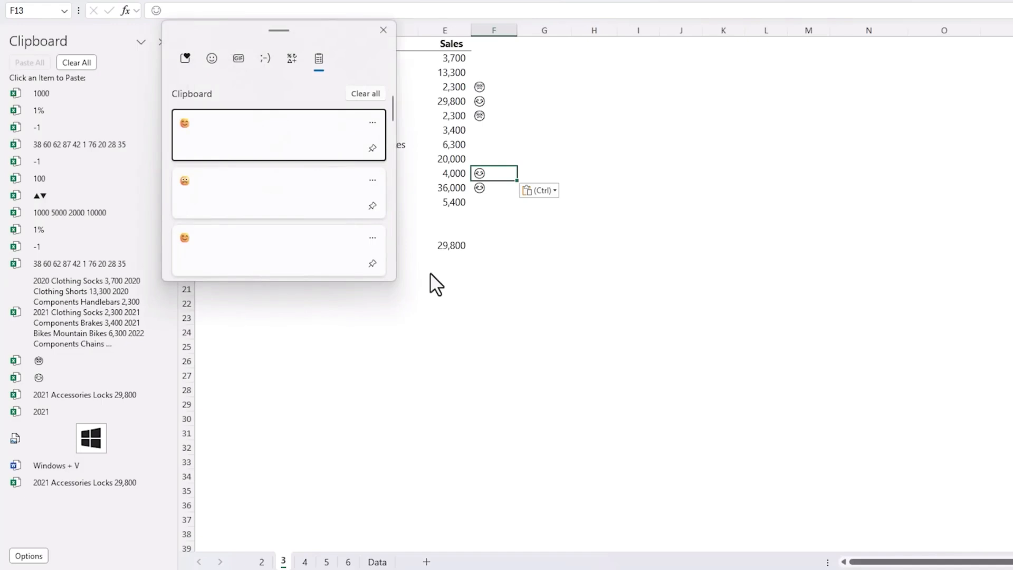
pyautogui.click(372, 149)
pyautogui.click(293, 64)
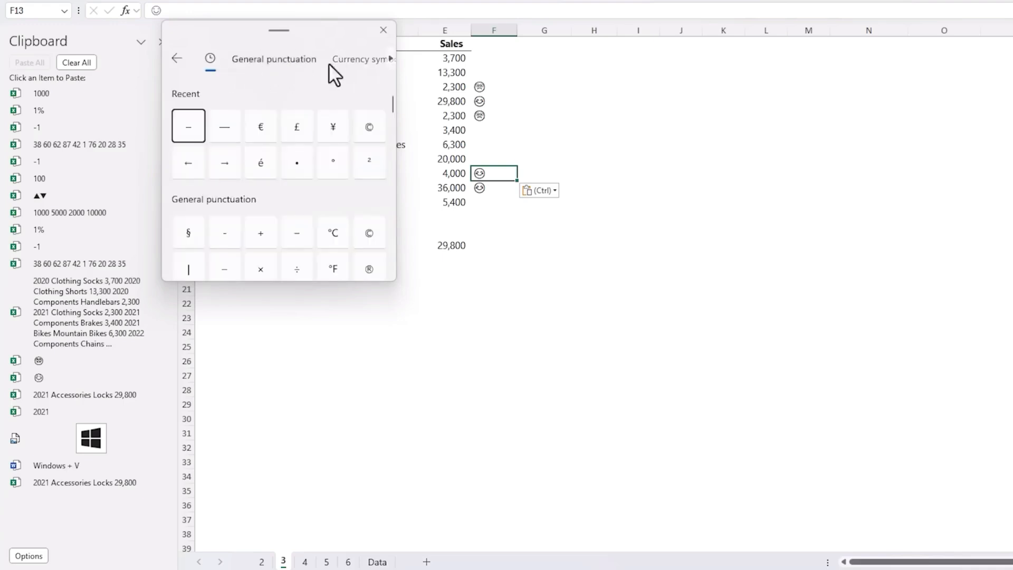
pyautogui.click(389, 60)
pyautogui.click(389, 61)
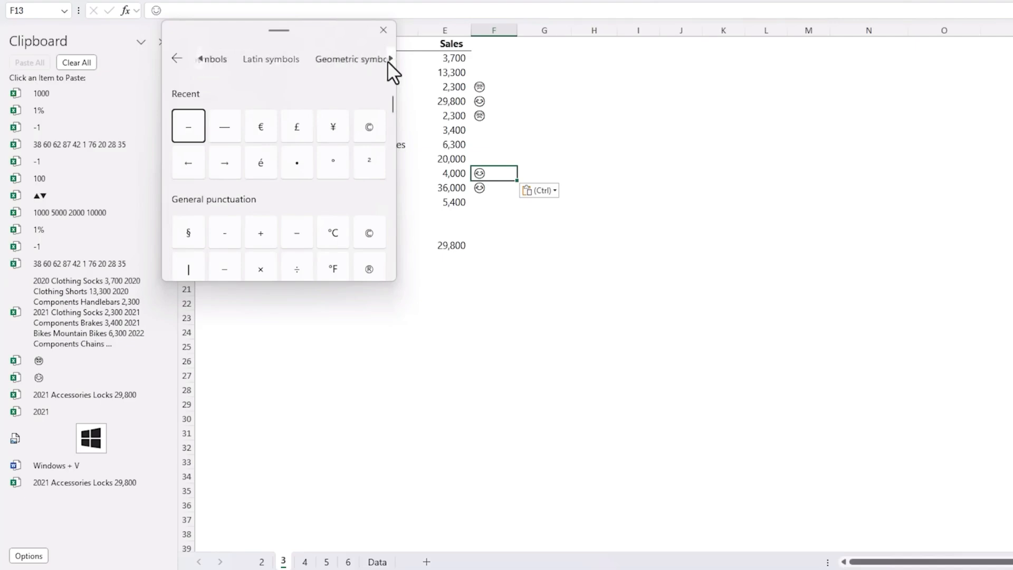
pyautogui.click(177, 59)
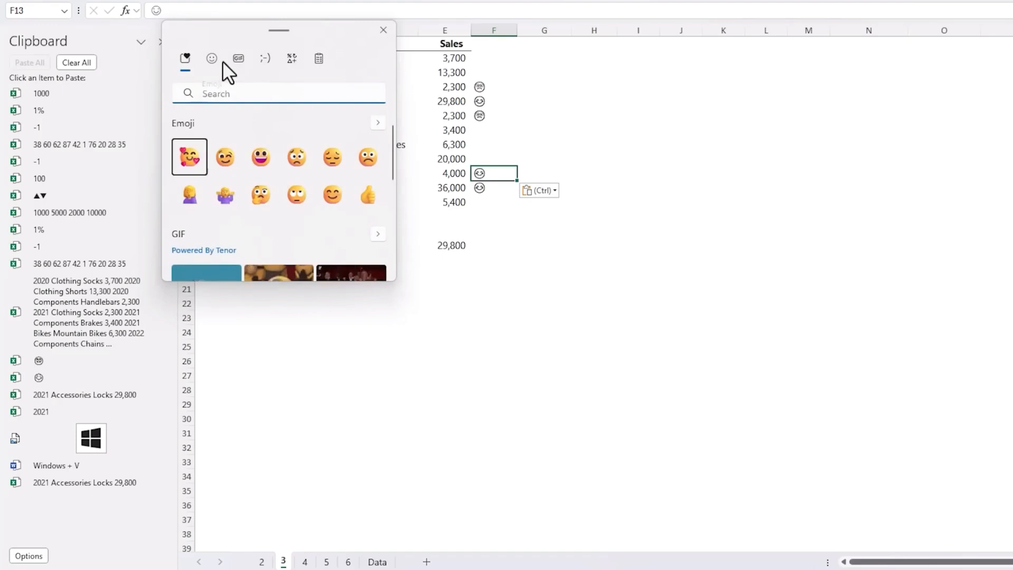
pyautogui.press('super+v')
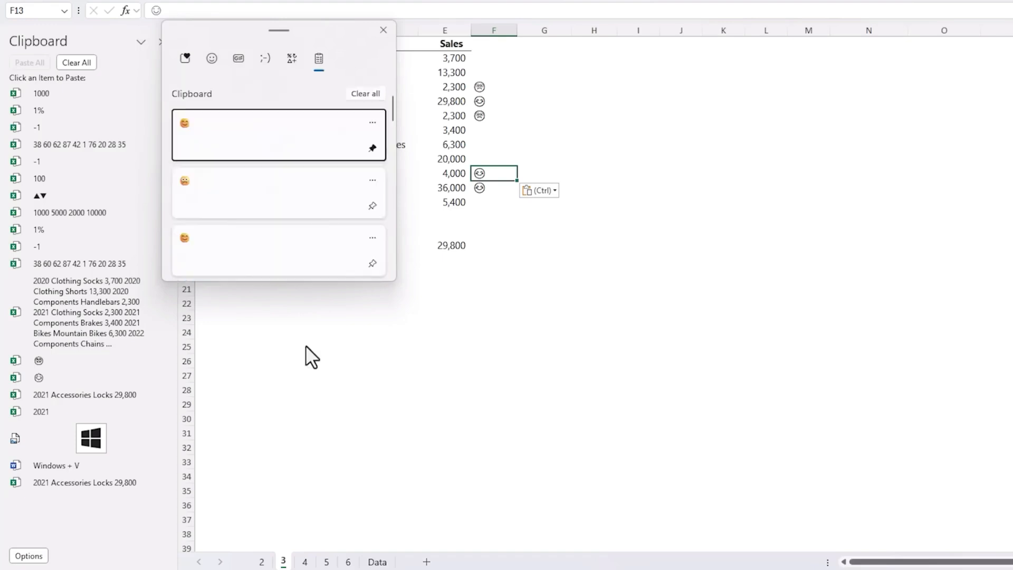
pyautogui.press('Escape')
# Step: Undock the Office clipboard so it floats over the sheet, and paste its ▲▼ entry into F18
pyautogui.moveTo(90, 37); pyautogui.dragTo(564, 61)
pyautogui.click(329, 243)
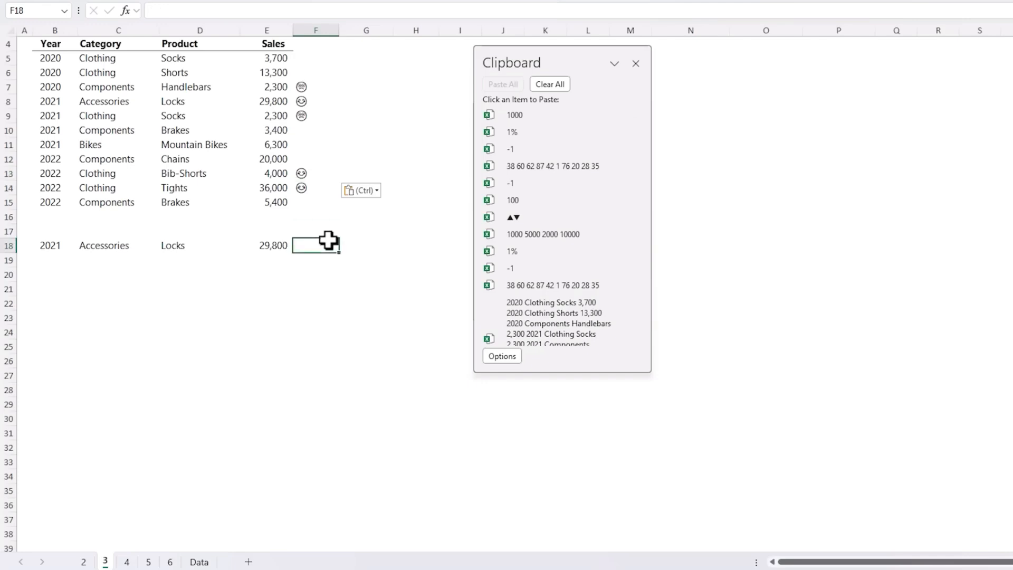
pyautogui.click(511, 217)
pyautogui.click(316, 301)
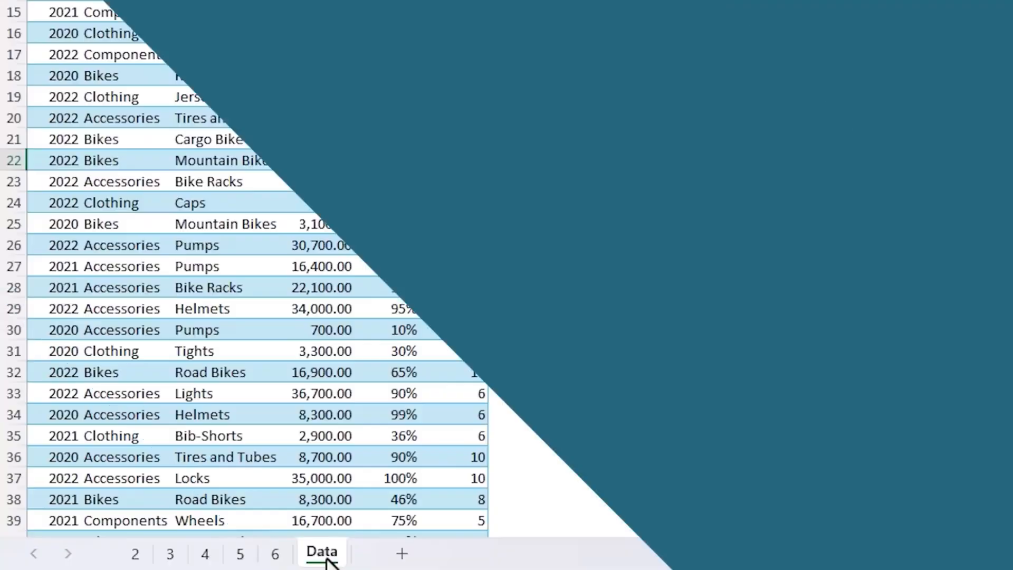
# Step: Hide the Data sheet and unhide it again
pyautogui.rightClick(323, 554)
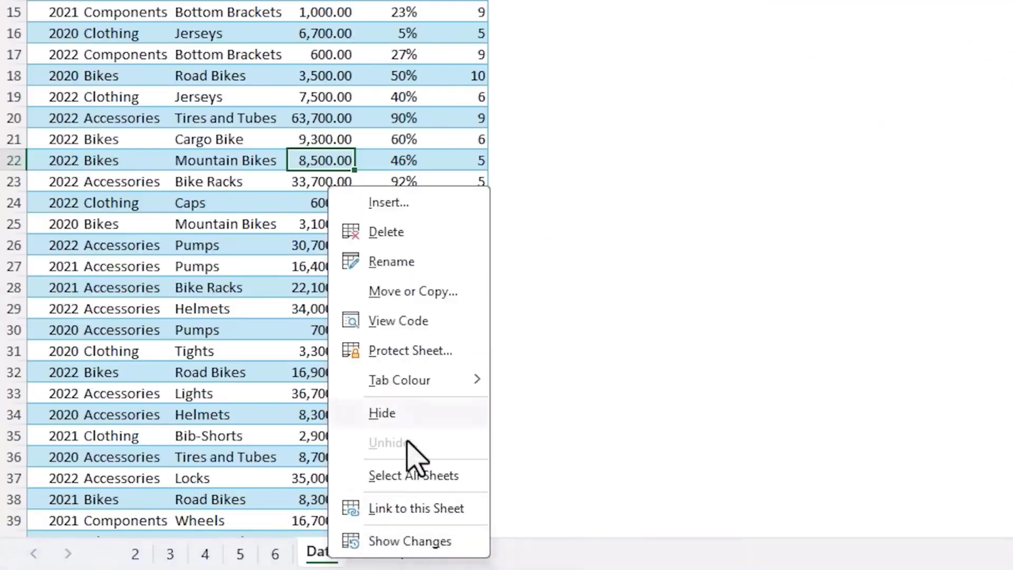
pyautogui.click(420, 414)
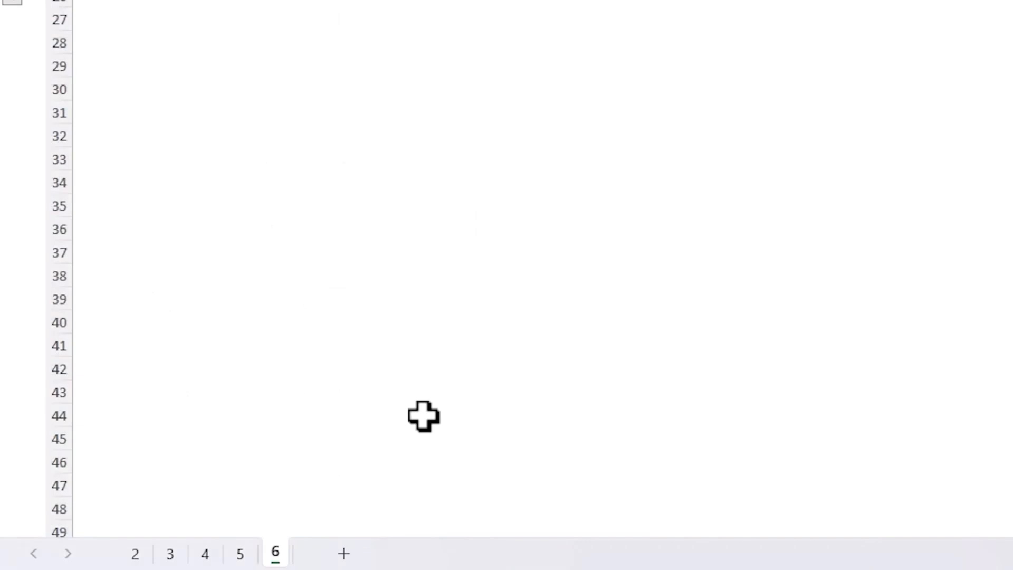
pyautogui.rightClick(277, 552)
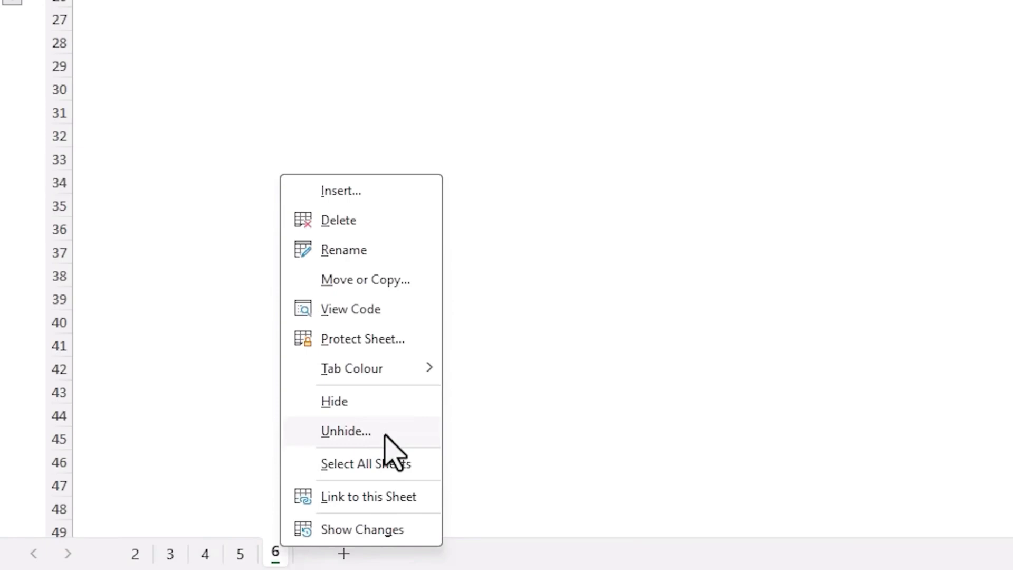
pyautogui.click(385, 434)
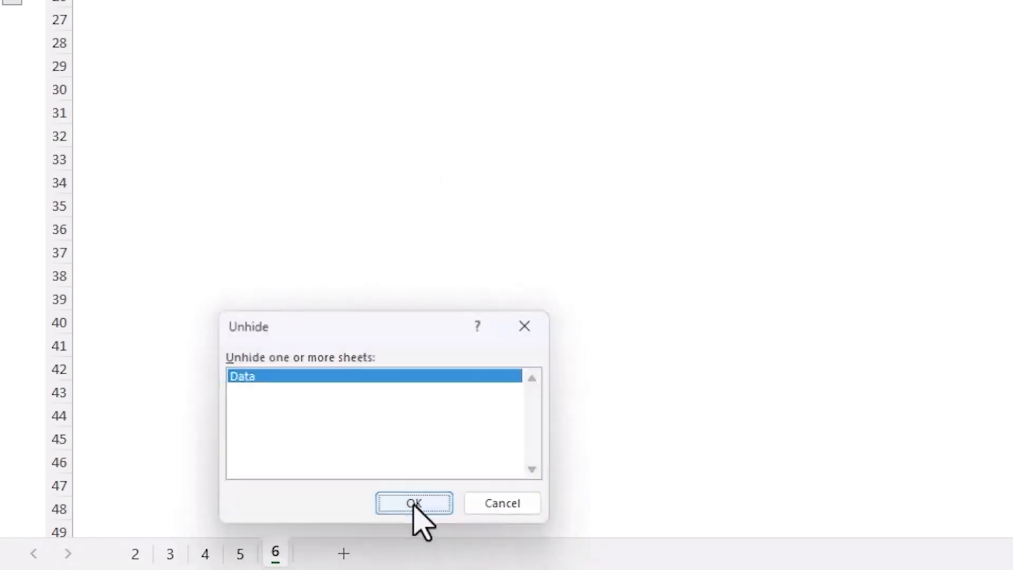
pyautogui.click(414, 503)
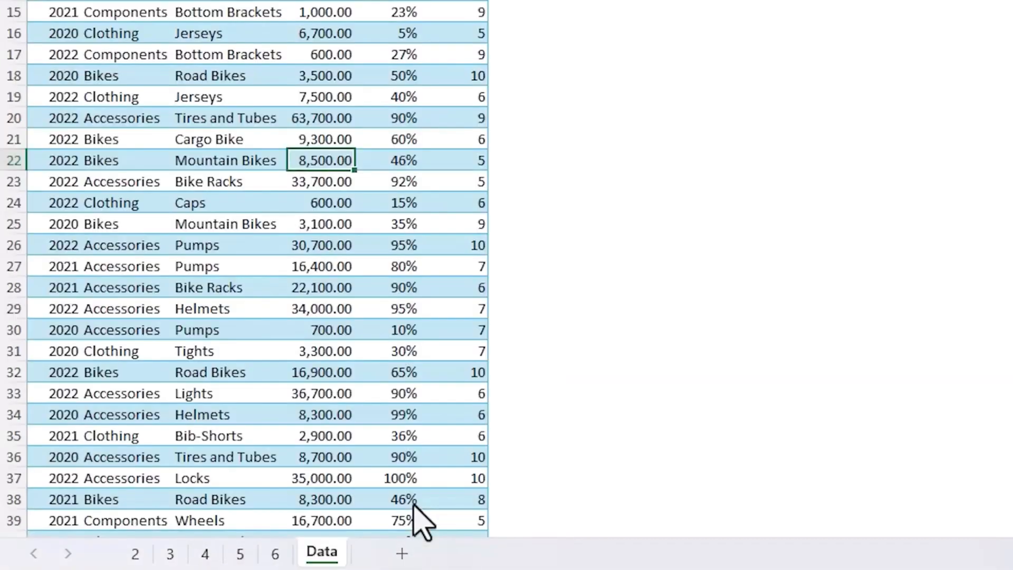
# Step: Hide the Data sheet and protect the workbook structure without a password, checking the commands available for sheet 6
pyautogui.rightClick(333, 552)
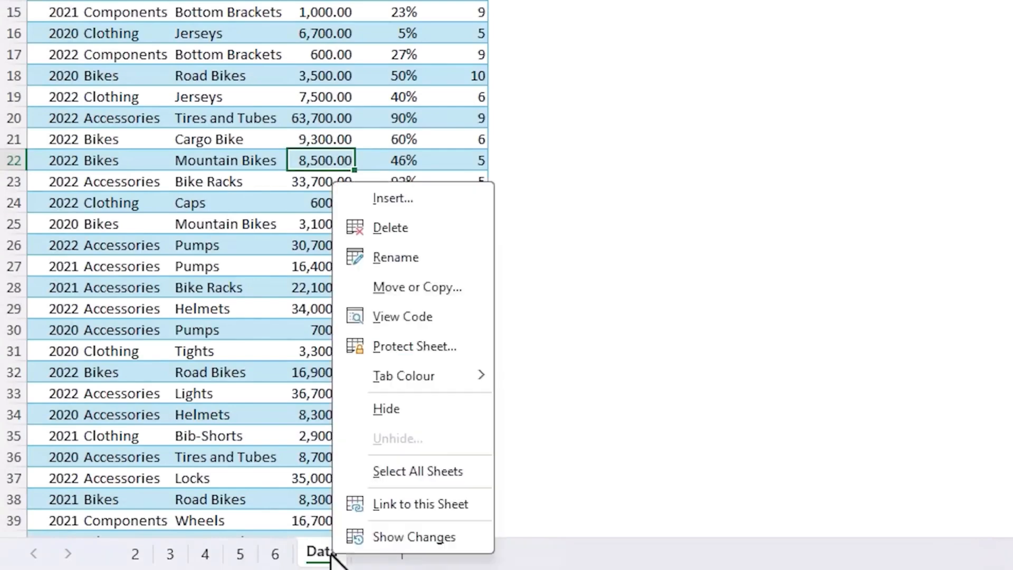
pyautogui.click(404, 409)
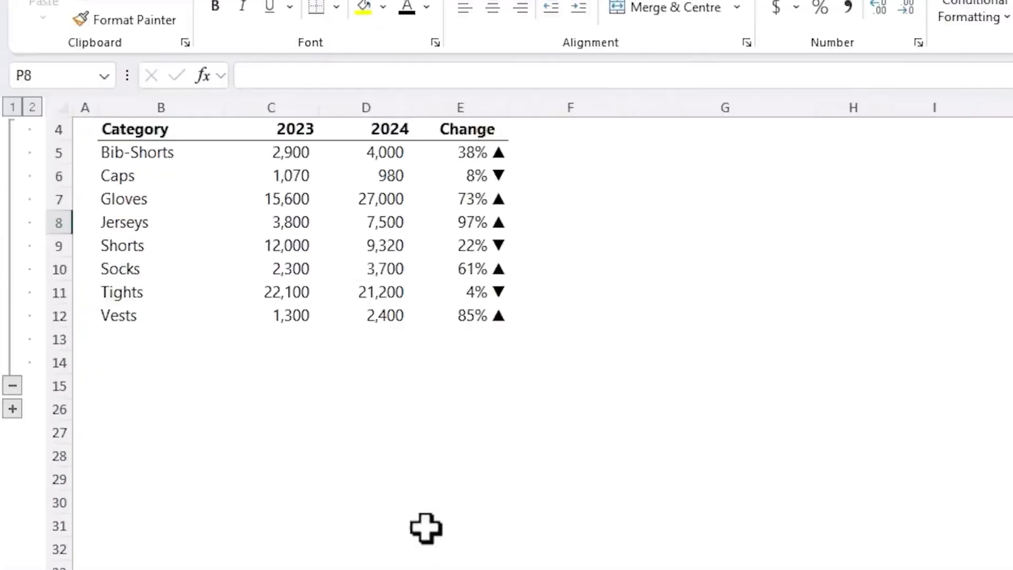
pyautogui.click(475, 21)
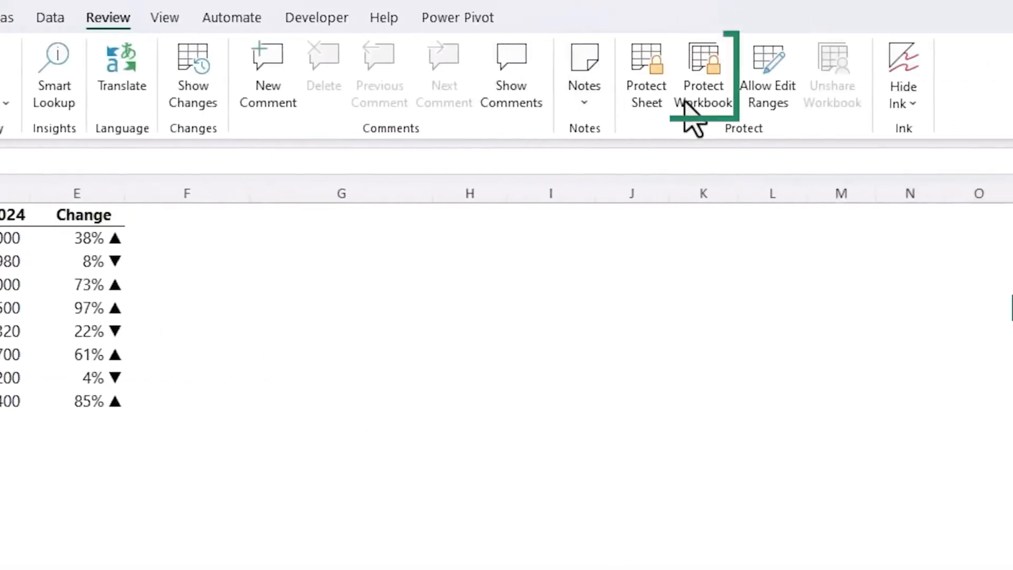
pyautogui.click(691, 114)
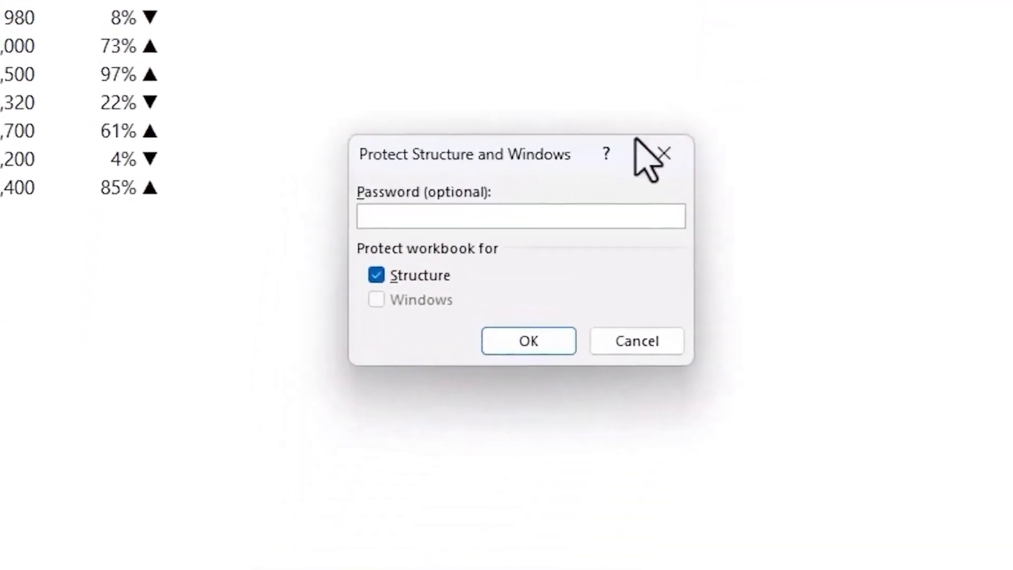
pyautogui.click(505, 341)
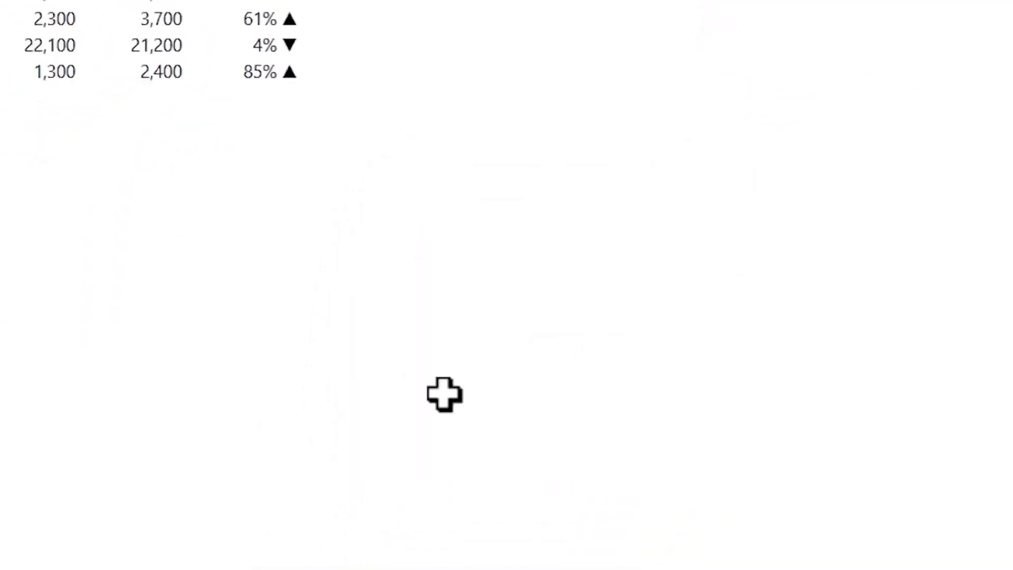
pyautogui.rightClick(276, 553)
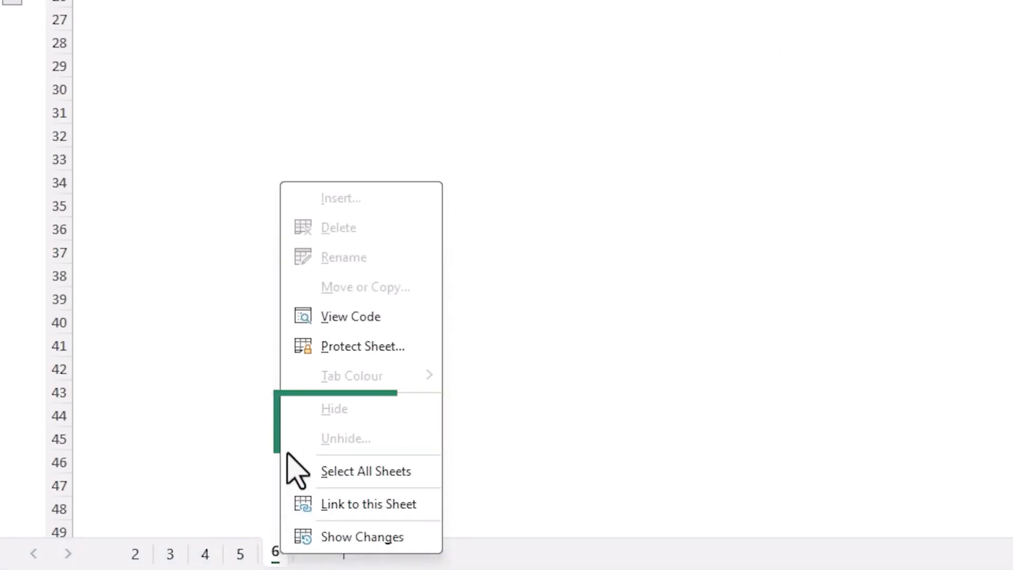
# Step: Unprotect the workbook and unhide the Data sheet
pyautogui.click(793, 378)
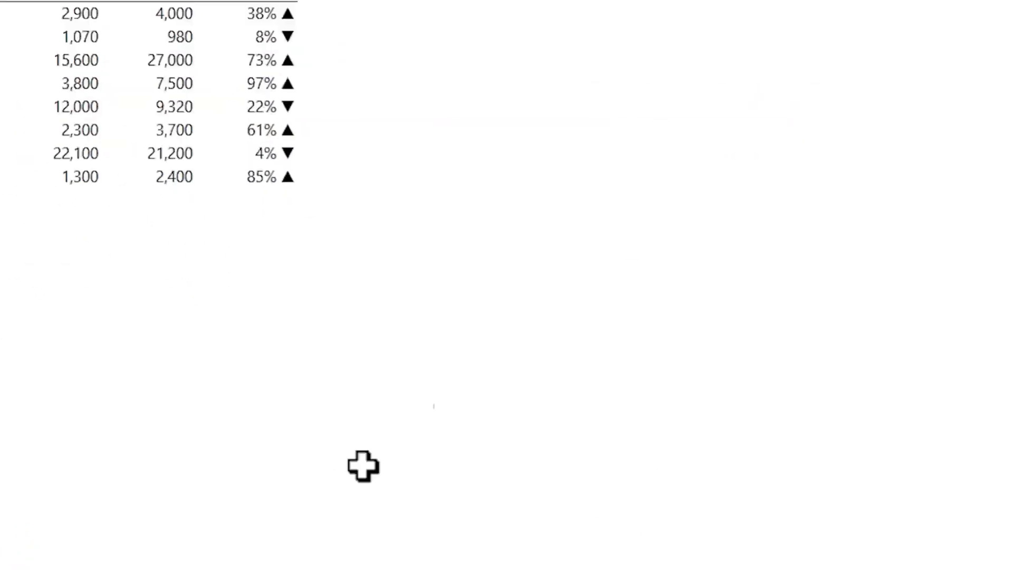
pyautogui.rightClick(270, 555)
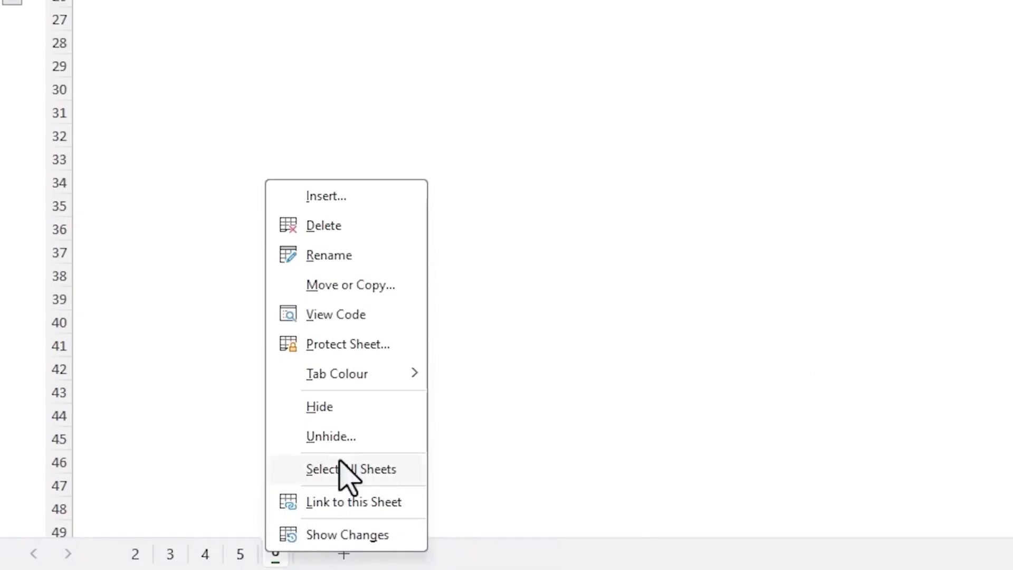
pyautogui.click(355, 436)
pyautogui.click(395, 508)
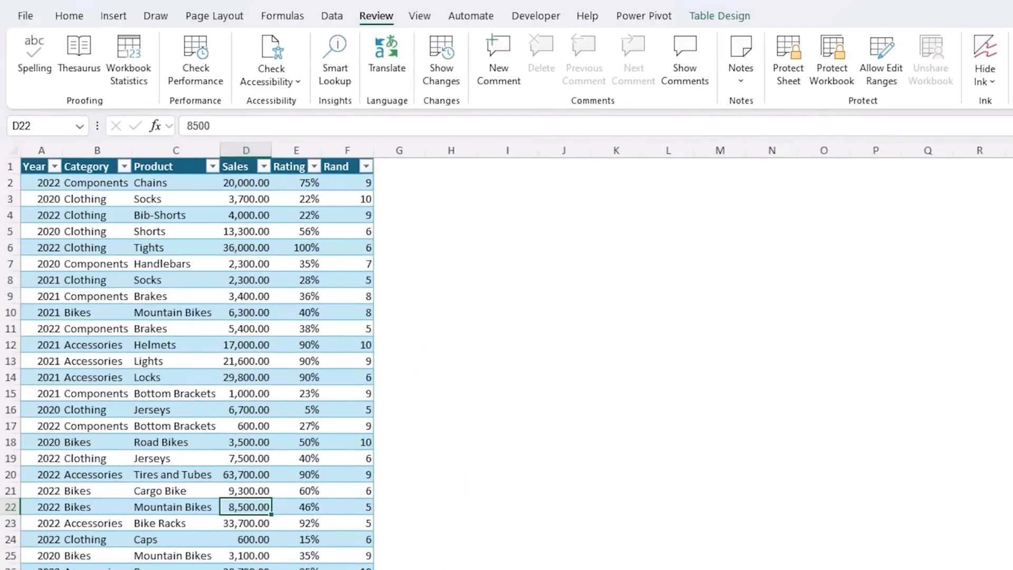
# Step: Check the Developer entry in the ribbon customisation options and accept the settings
pyautogui.click(546, 16)
pyautogui.rightClick(546, 16)
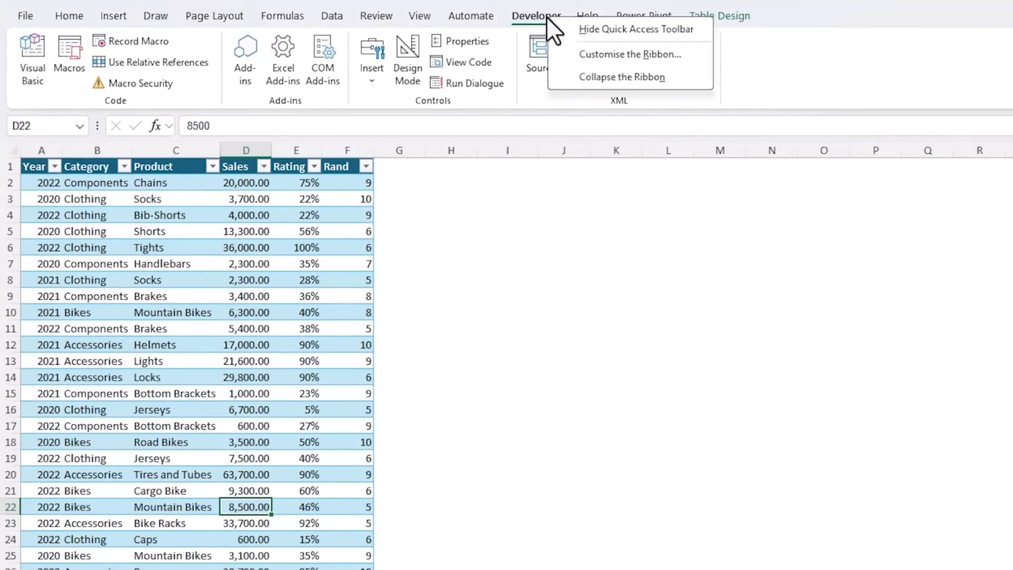
pyautogui.click(556, 52)
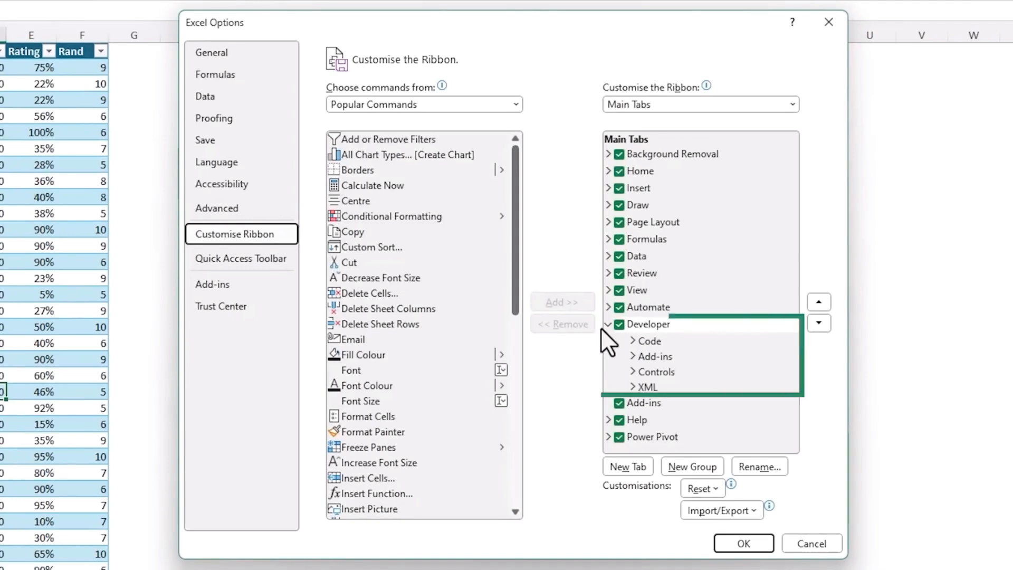
pyautogui.click(732, 543)
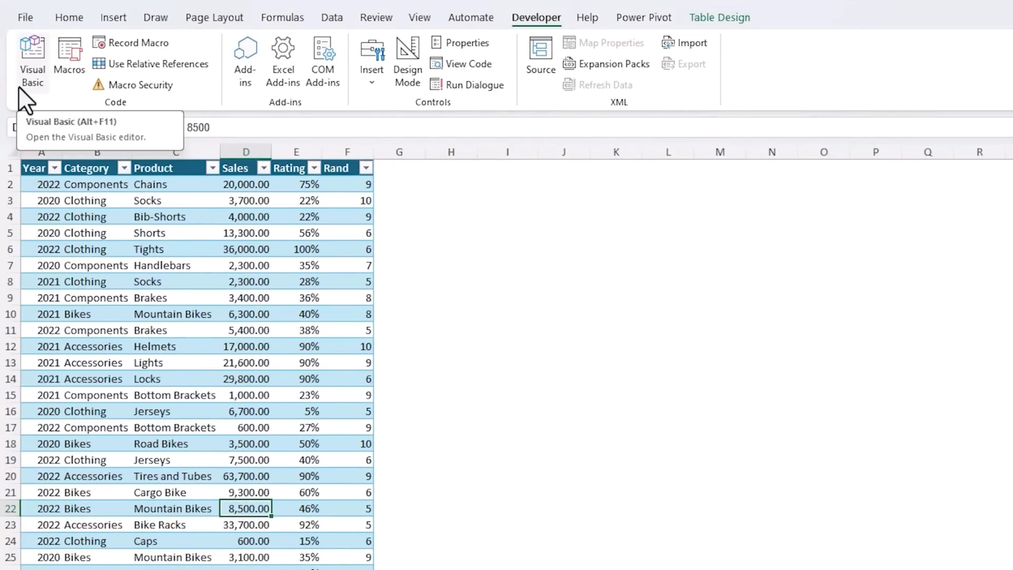
# Step: In the Visual Basic editor, set the Data sheet's Visible property to 2 - xlSheetVeryHidden and check the commands available for sheet 6
pyautogui.hotkey('alt', 'F11')
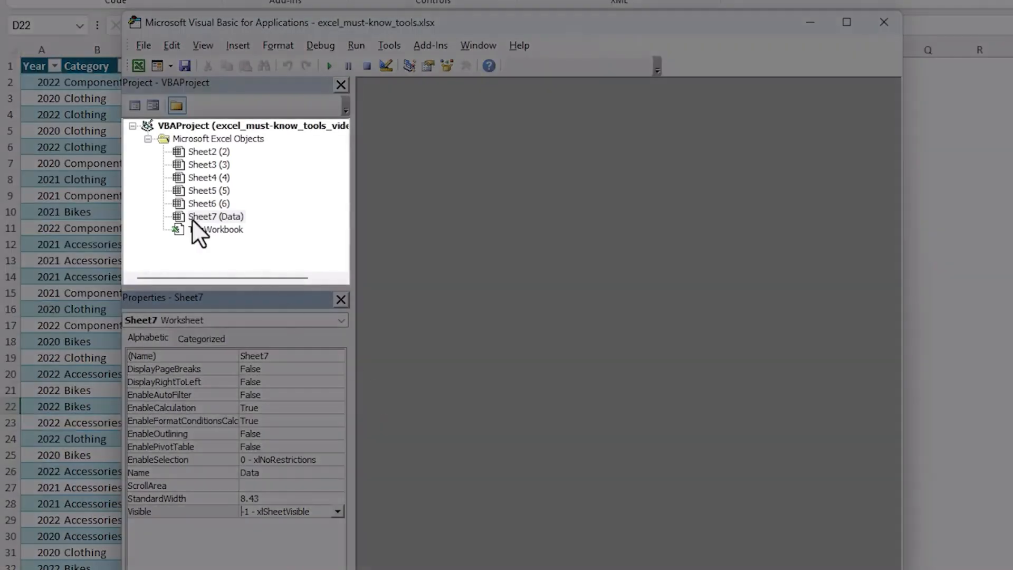
pyautogui.click(193, 217)
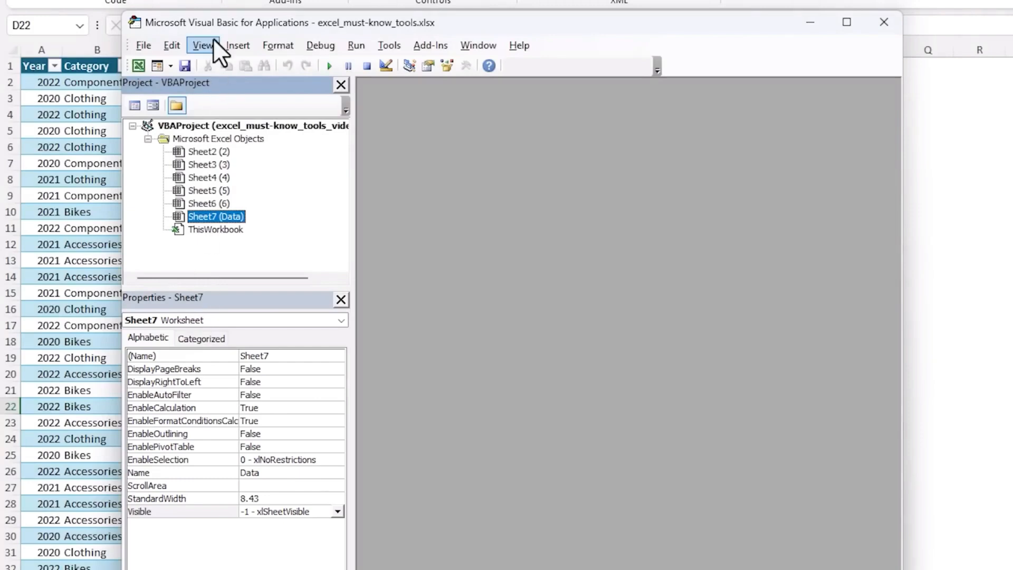
pyautogui.click(203, 45)
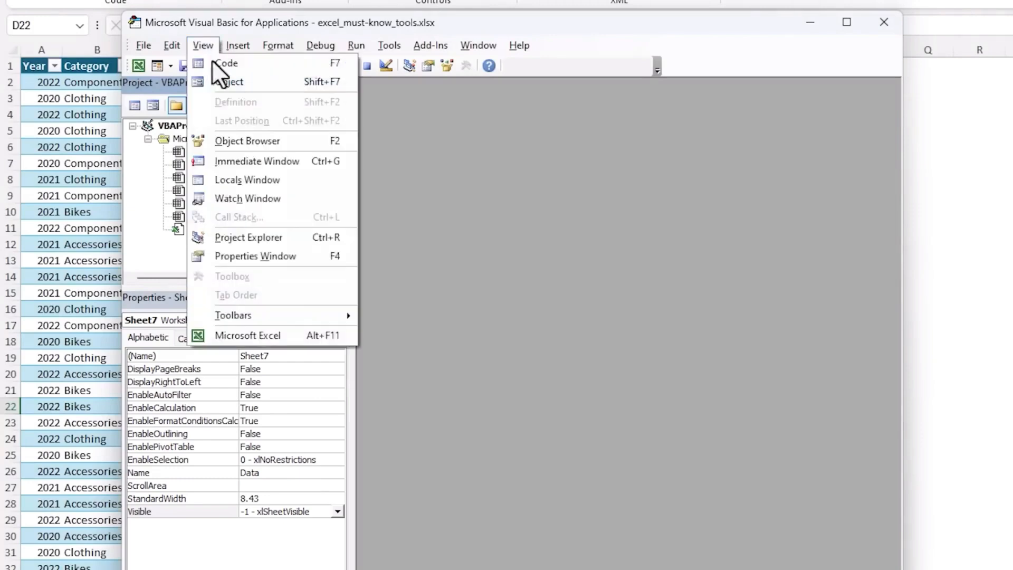
pyautogui.click(201, 254)
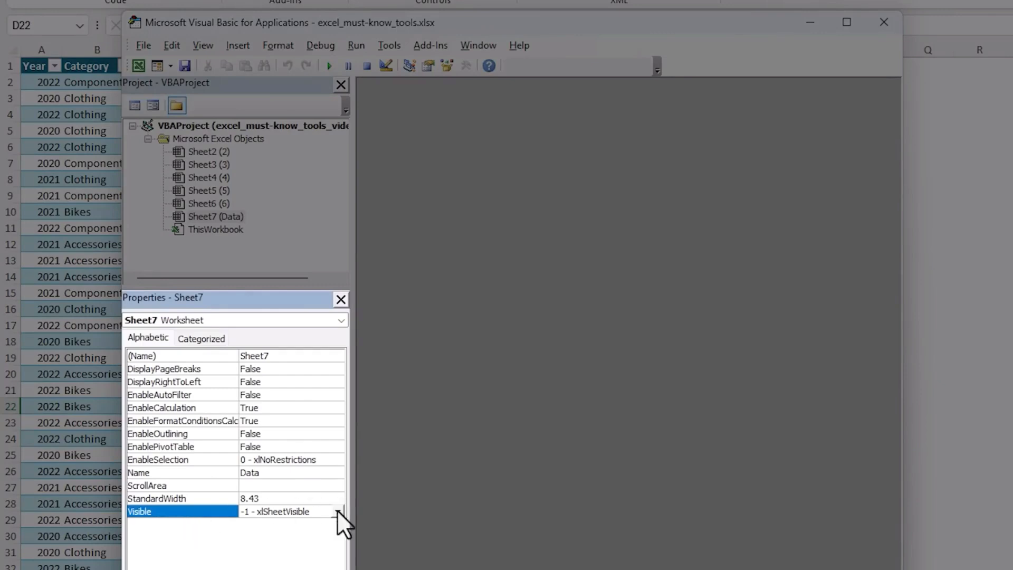
pyautogui.click(338, 510)
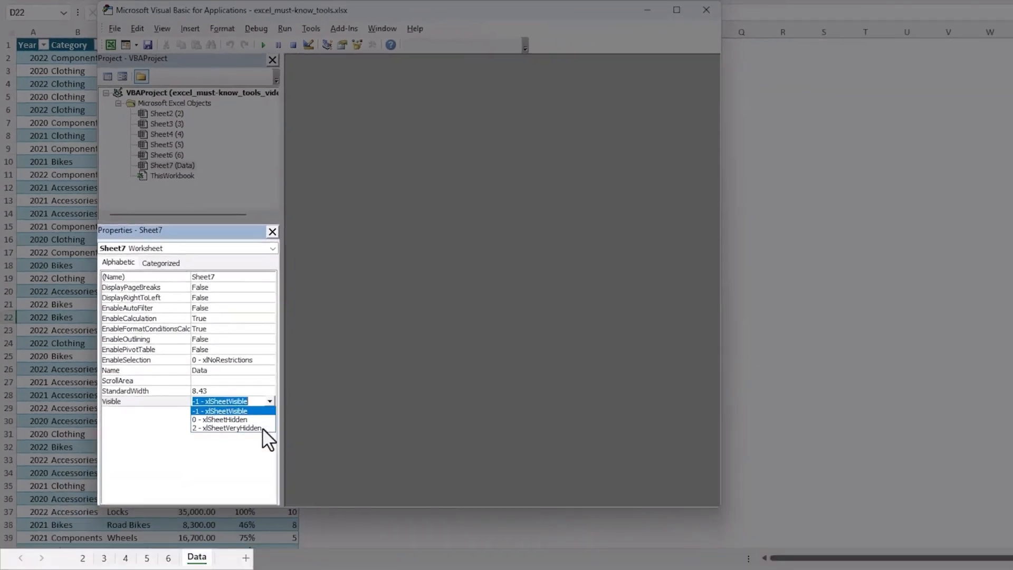
pyautogui.click(226, 427)
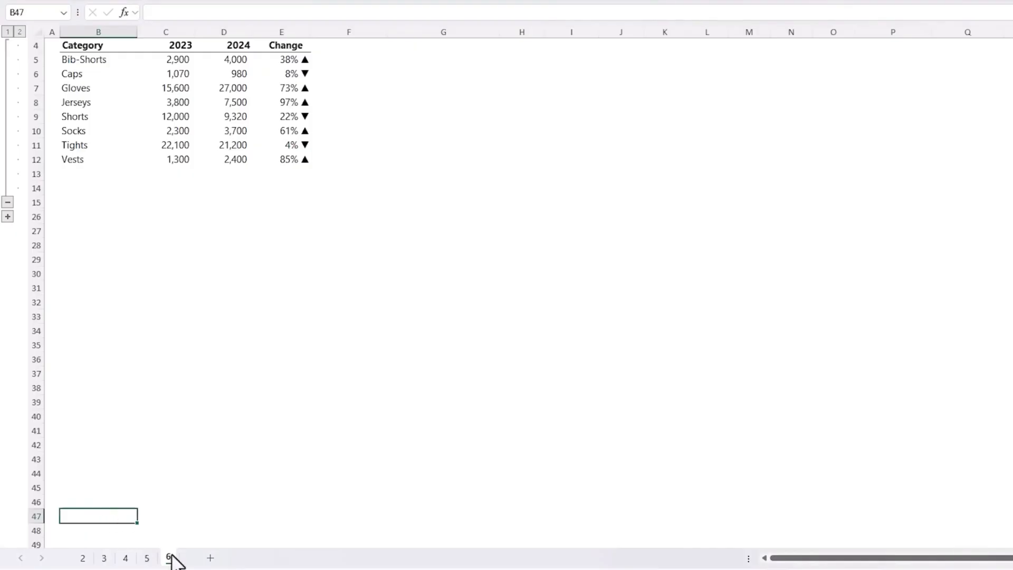
pyautogui.rightClick(171, 555)
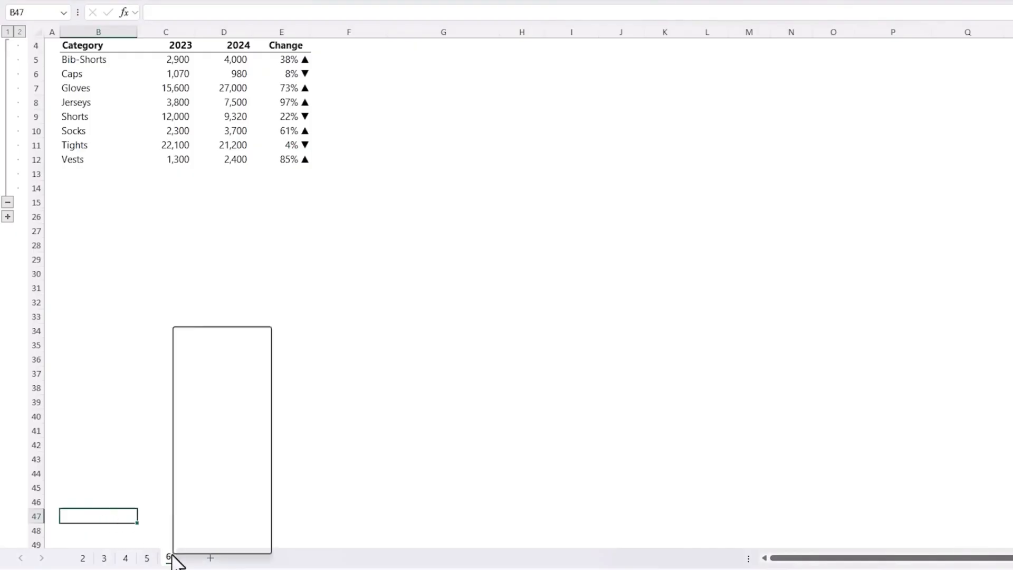
pyautogui.click(161, 484)
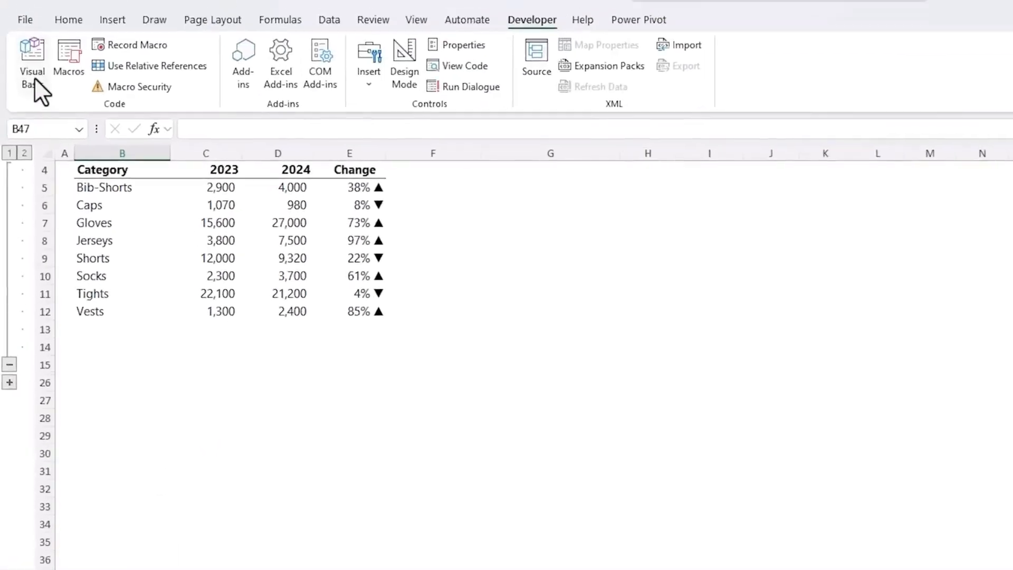
# Step: Reopen the Visual Basic editor and set the Data sheet's Visible property to -1 - xlSheetVisible
pyautogui.click(33, 79)
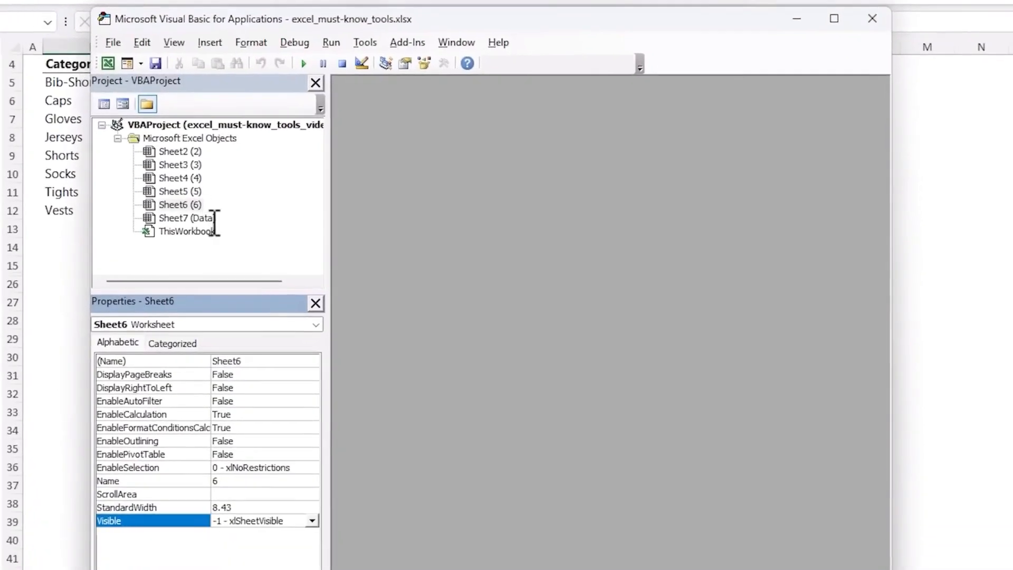
pyautogui.click(225, 277)
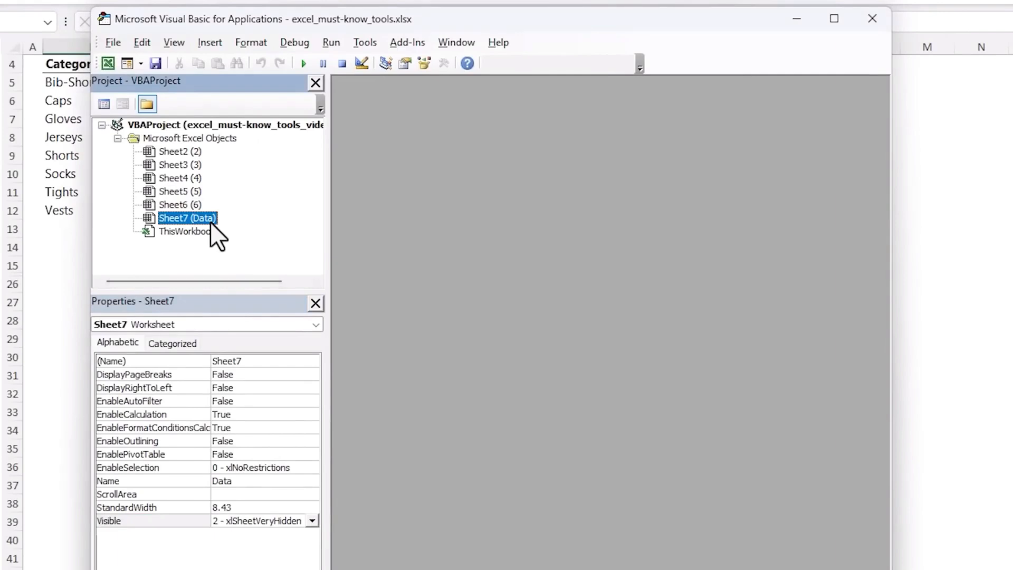
pyautogui.click(312, 520)
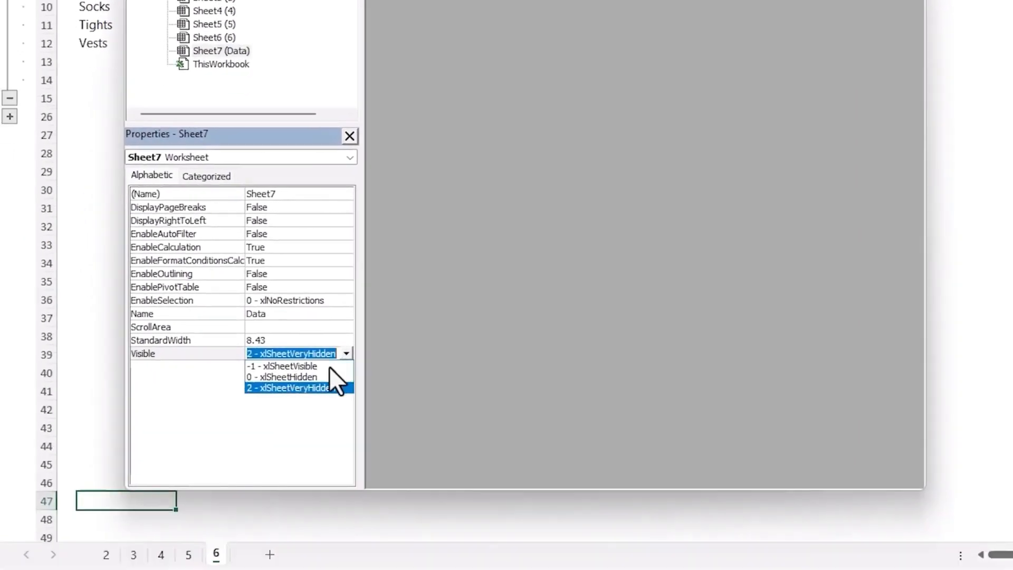
pyautogui.click(329, 366)
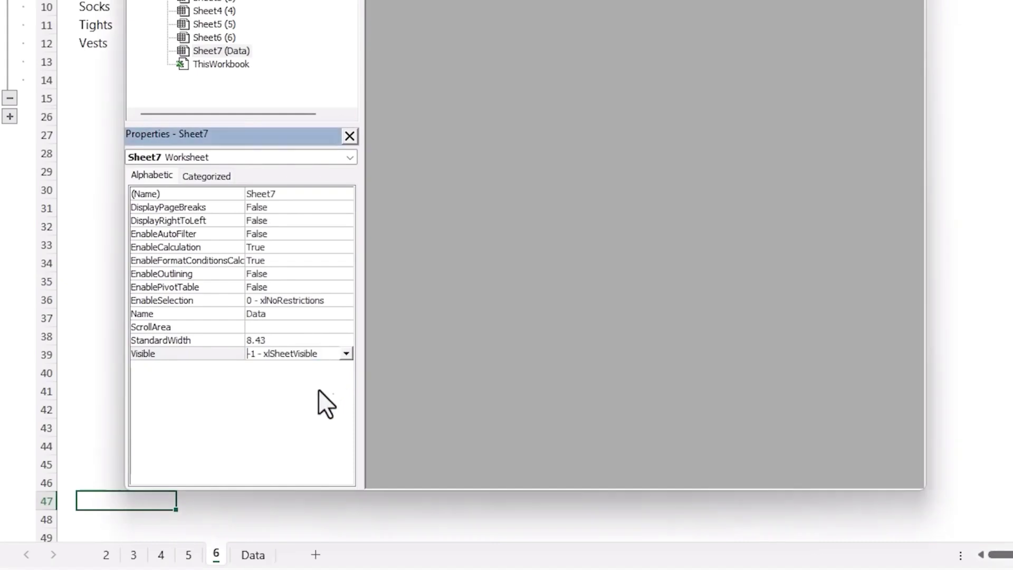
pyautogui.click(257, 517)
pyautogui.click(256, 519)
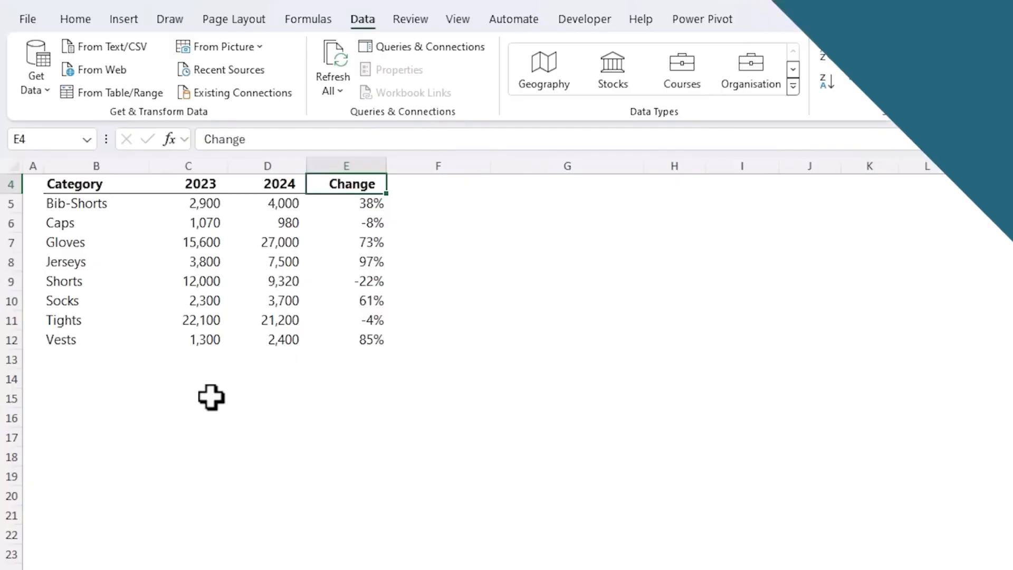
# Step: Insert the black up-pointing and down-pointing triangle symbols from the Geometric Shapes subset into cell F5
pyautogui.moveTo(328, 205); pyautogui.dragTo(341, 338)
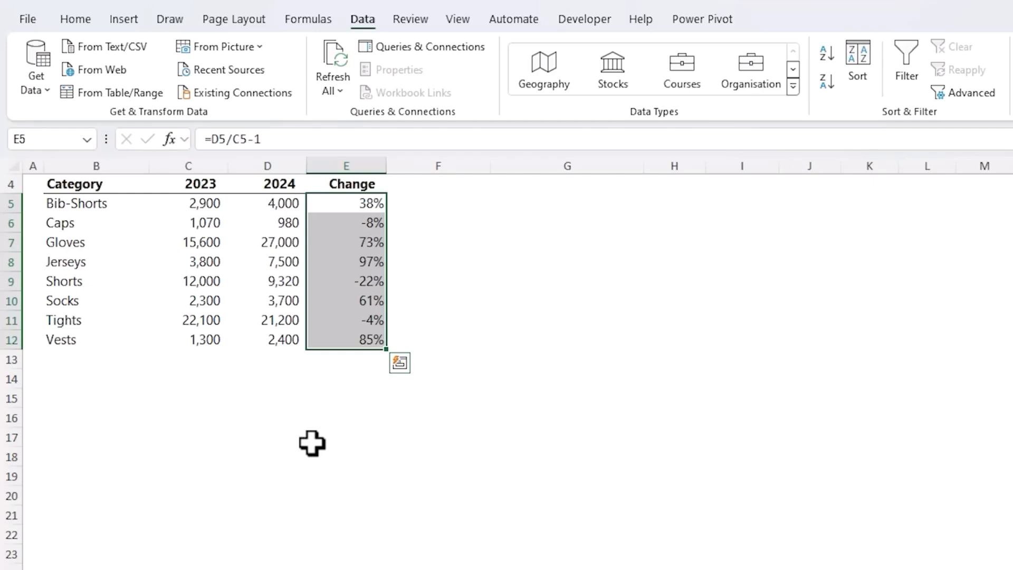
pyautogui.click(452, 203)
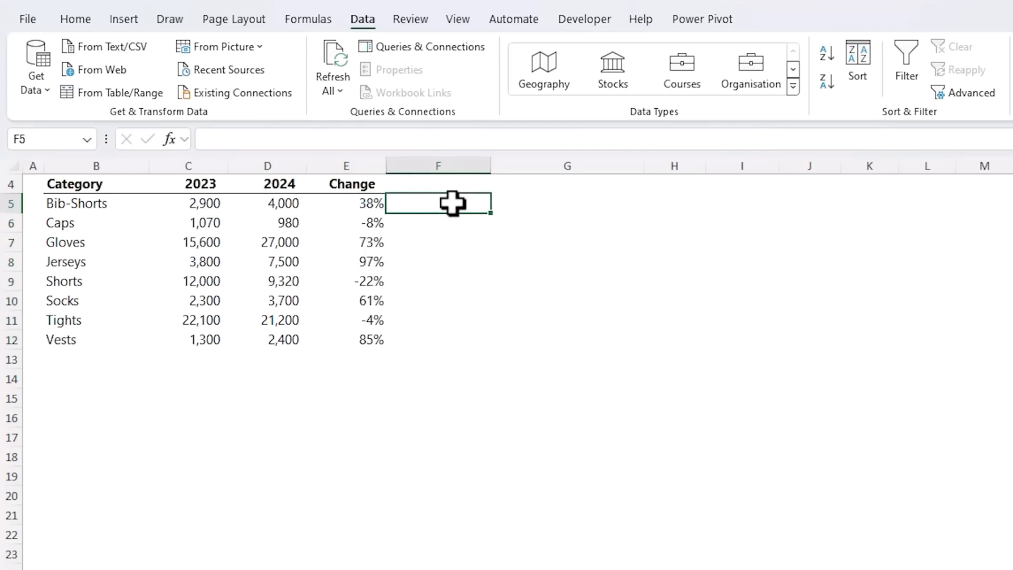
pyautogui.click(132, 21)
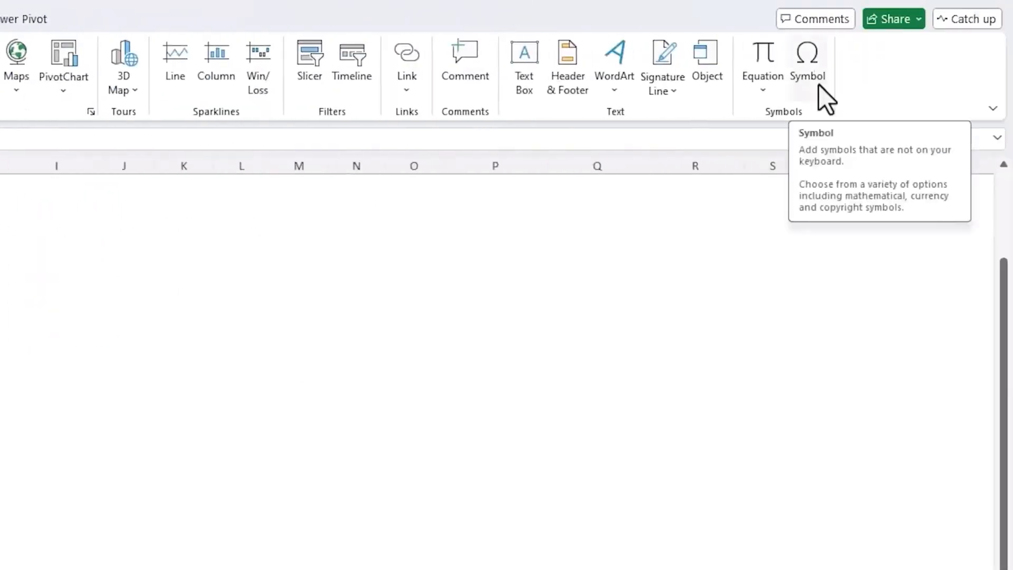
pyautogui.click(818, 84)
pyautogui.click(897, 164)
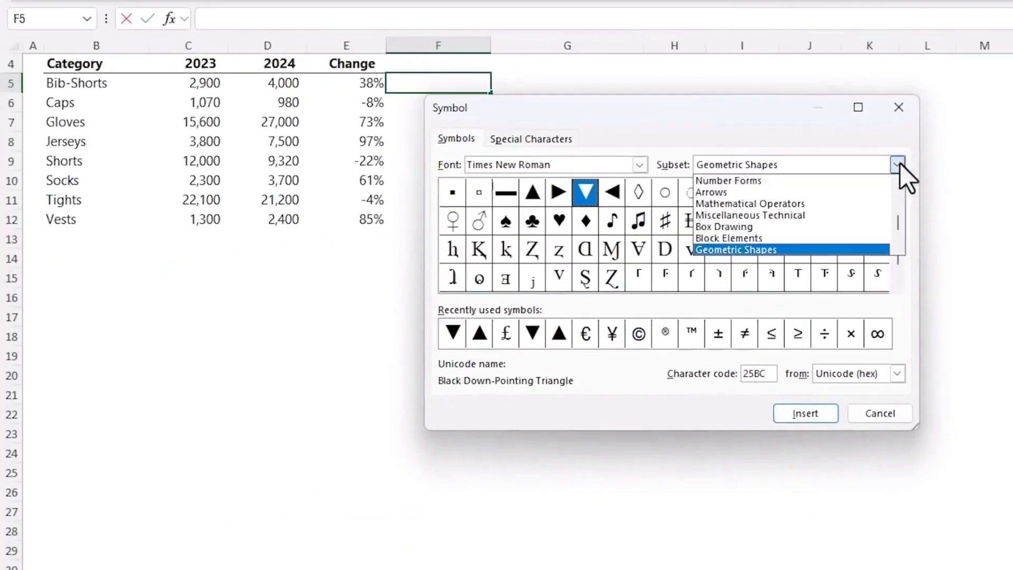
pyautogui.click(898, 164)
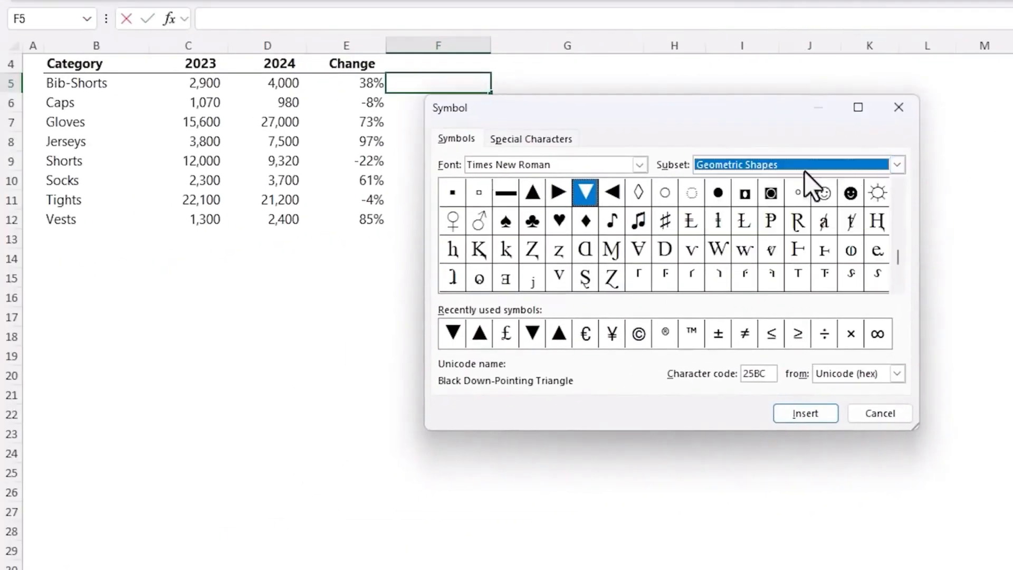
pyautogui.doubleClick(530, 194)
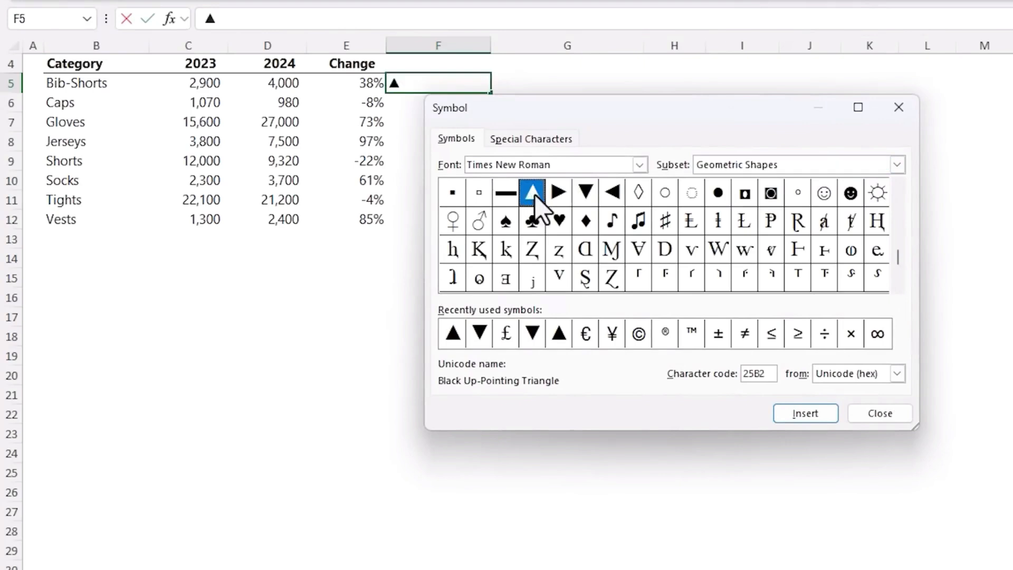
pyautogui.doubleClick(586, 192)
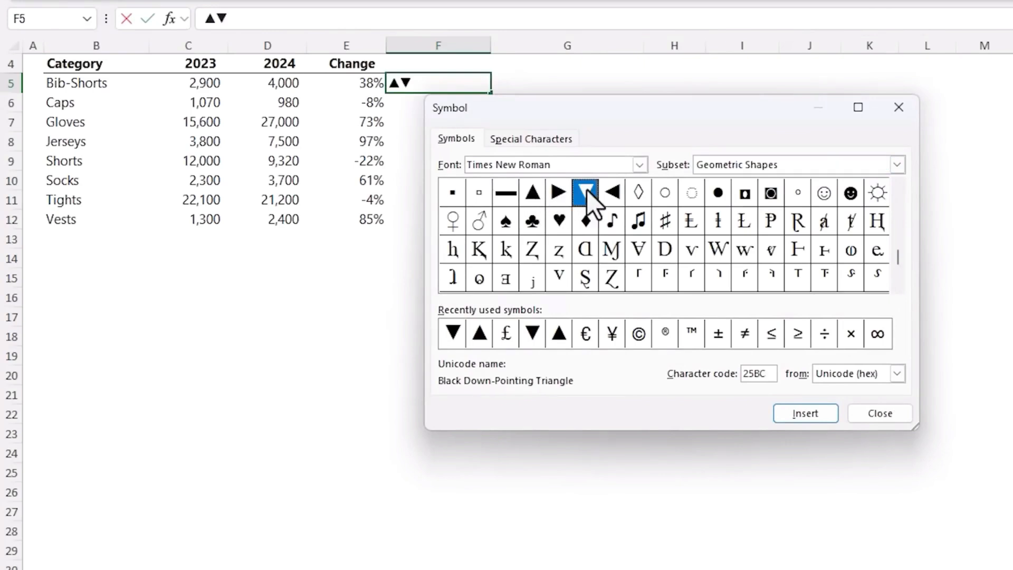
pyautogui.click(860, 415)
# Step: Copy both triangle symbols from cell F5 and discard the cell entry
pyautogui.moveTo(412, 83); pyautogui.dragTo(389, 83)
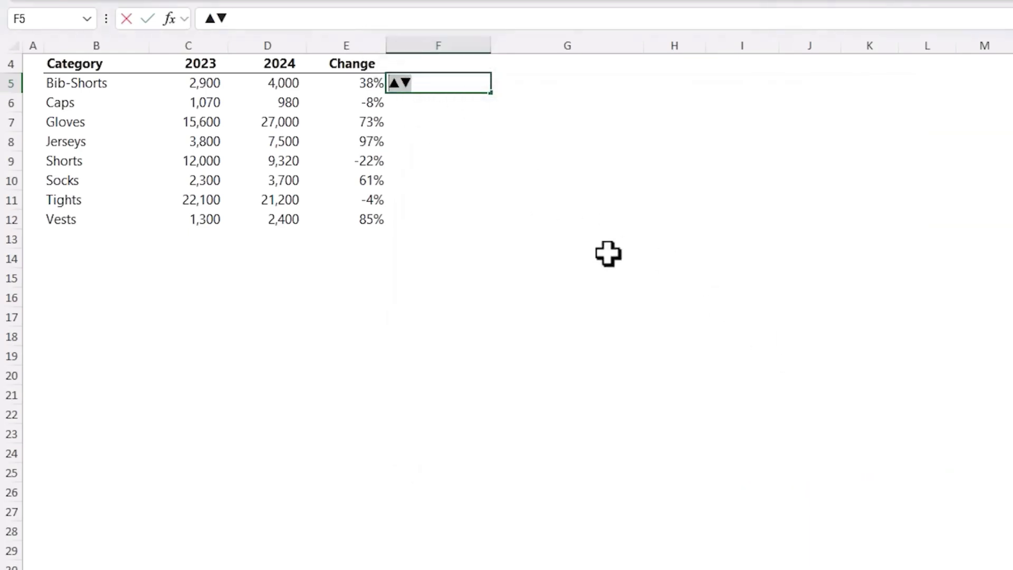
pyautogui.hotkey('ctrl', 'c')
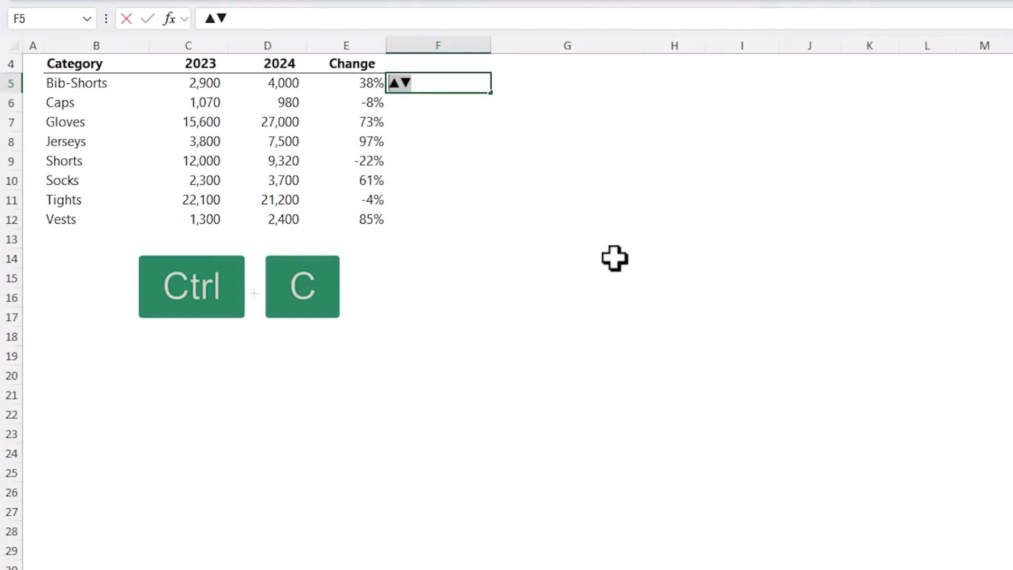
pyautogui.press('Escape')
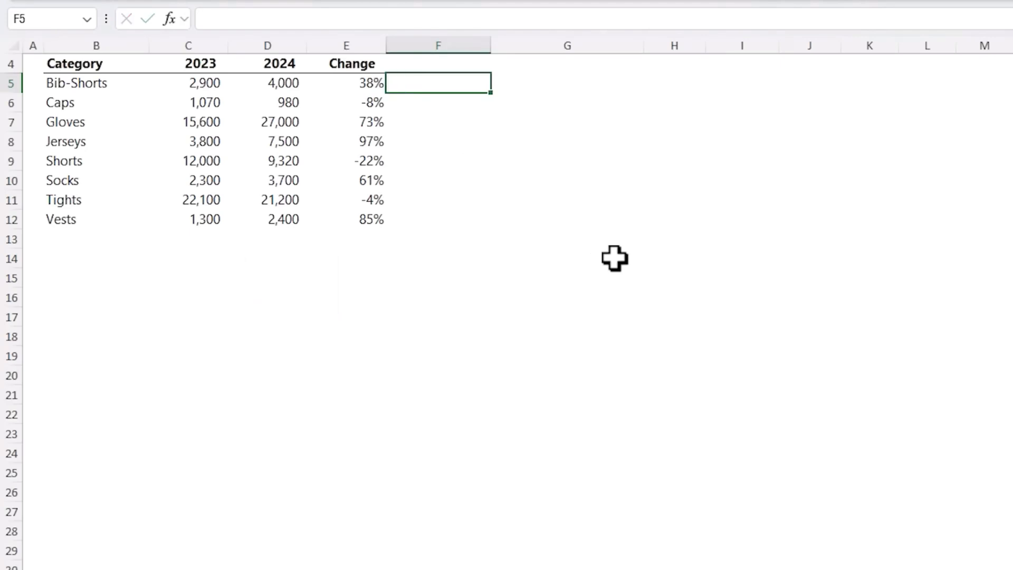
# Step: Apply the custom number format 0% ▲;0% ▼ to the Change values in E5:E12 using the copied symbols
pyautogui.moveTo(340, 84); pyautogui.dragTo(350, 214)
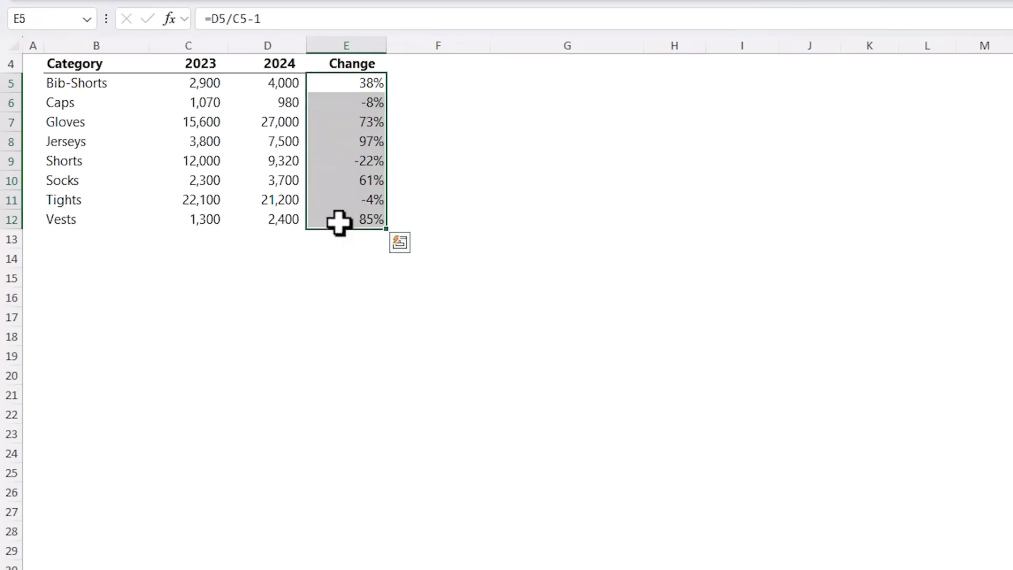
pyautogui.hotkey('ctrl', '1')
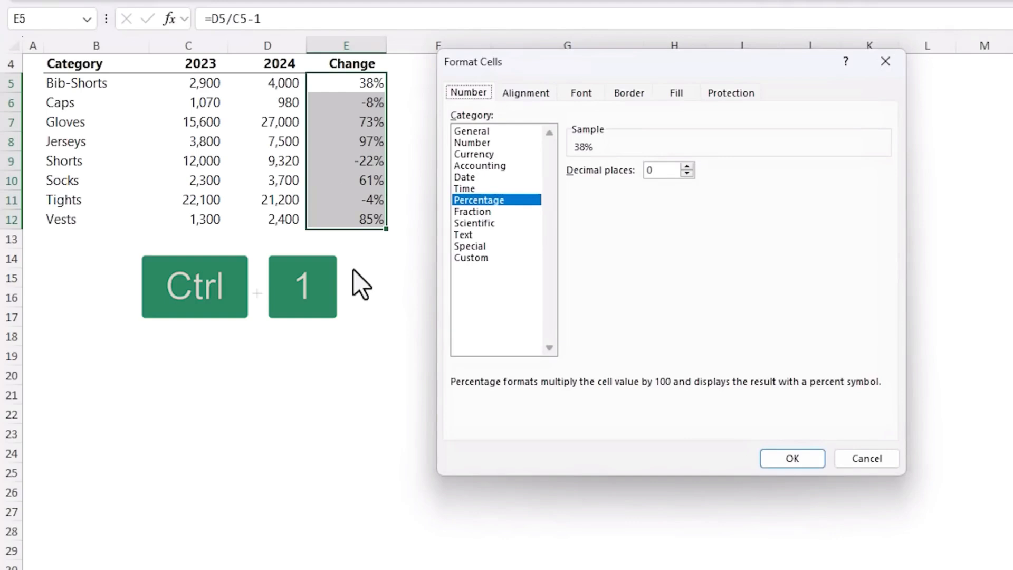
pyautogui.click(489, 261)
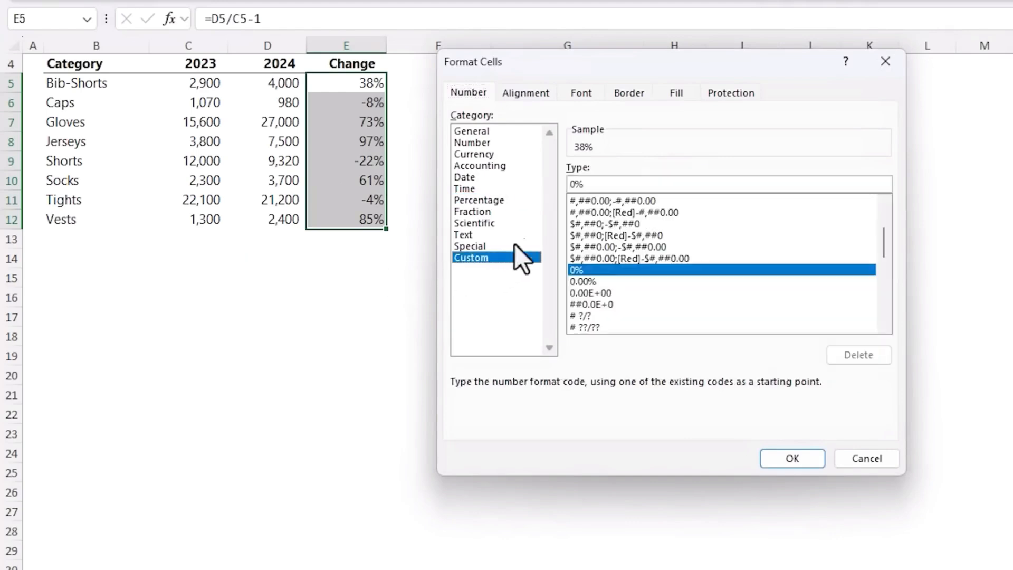
pyautogui.click(595, 184)
pyautogui.hotkey('ctrl', 'v')
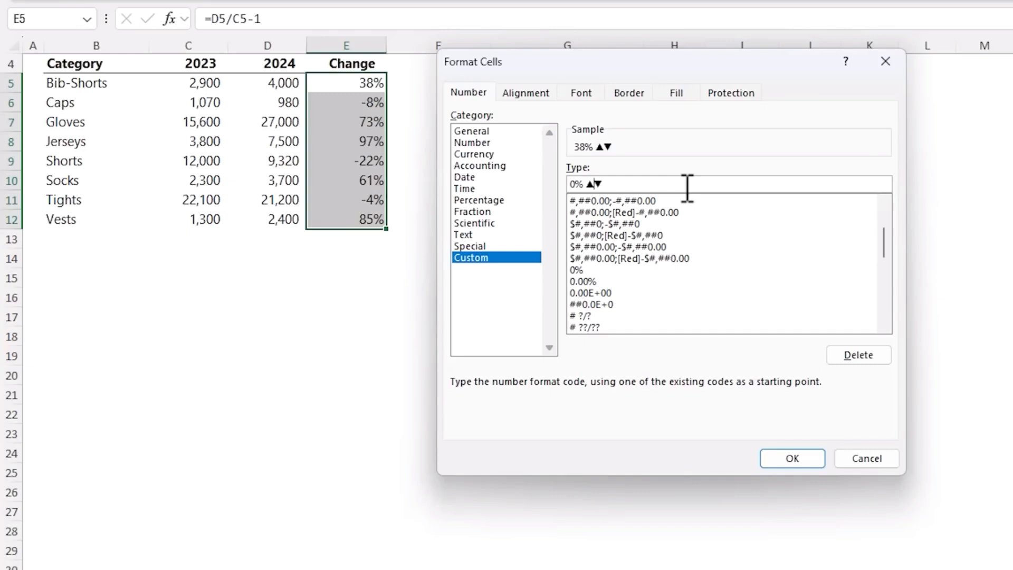
pyautogui.write(';0%')
pyautogui.press('Right')
pyautogui.click(772, 458)
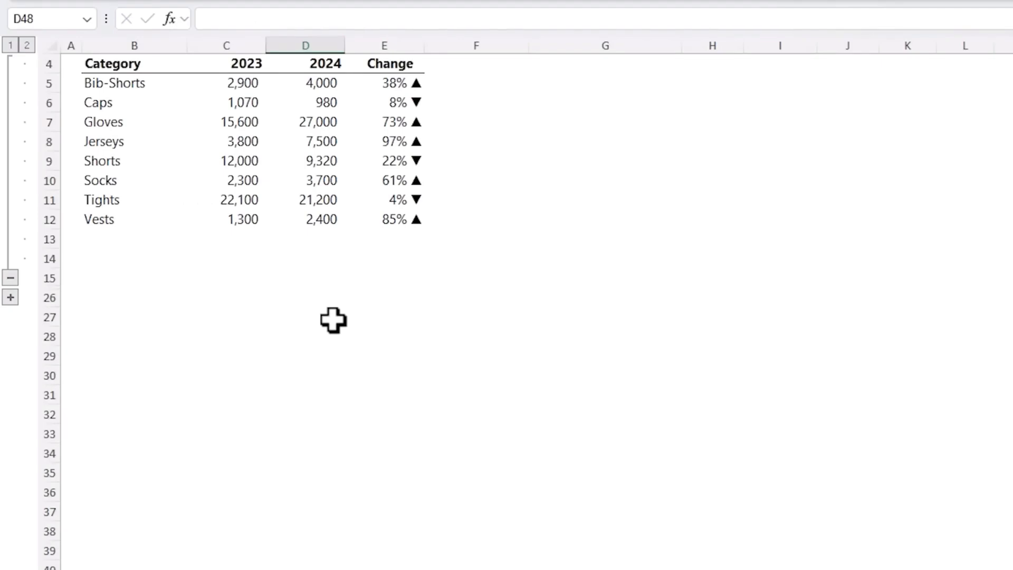
# Step: Add a Greater Than 0 conditional formatting rule to E5:E12 with a customised dark green theme font colour
pyautogui.moveTo(396, 83); pyautogui.dragTo(372, 213)
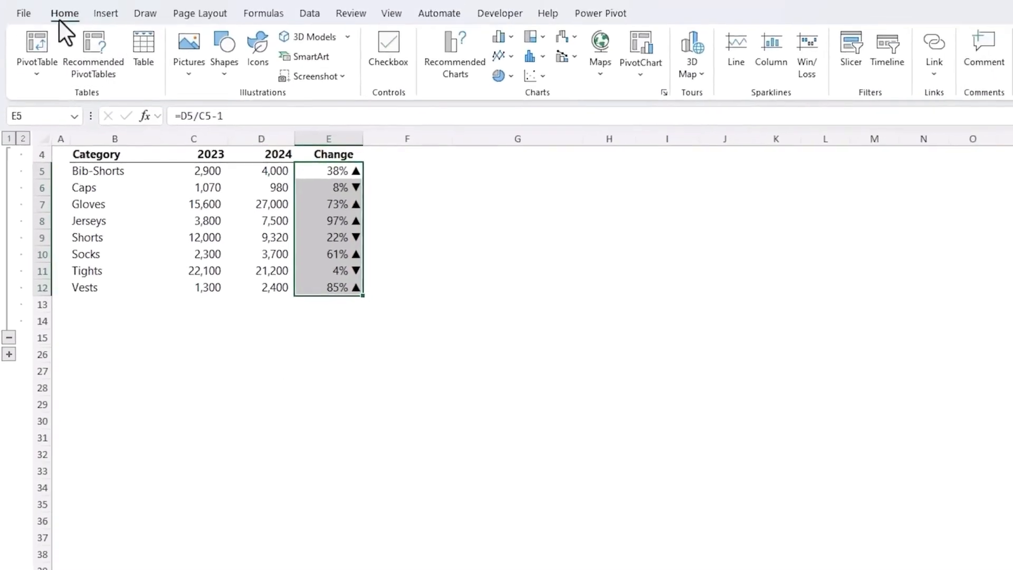
pyautogui.click(683, 79)
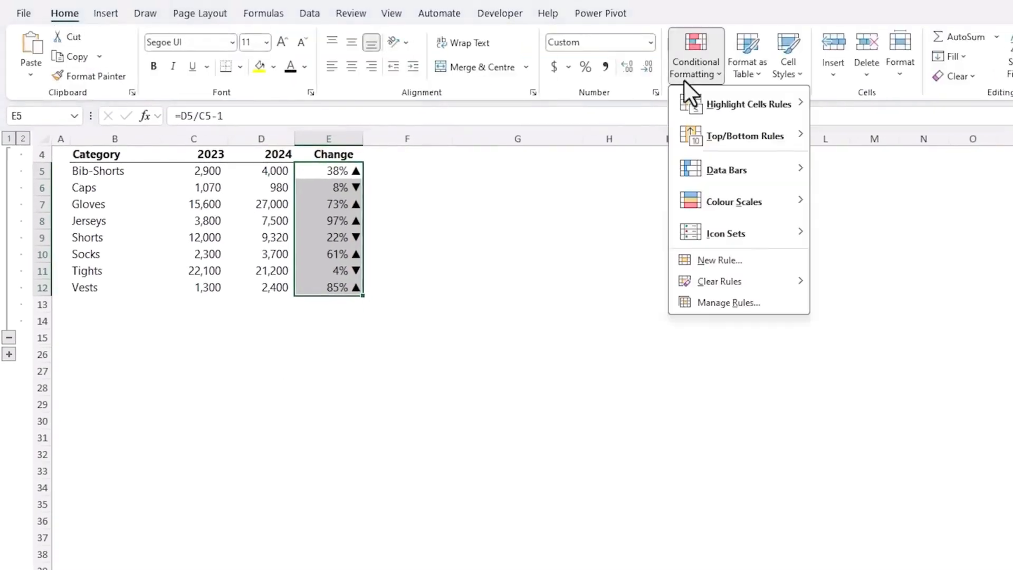
pyautogui.moveTo(788, 104)
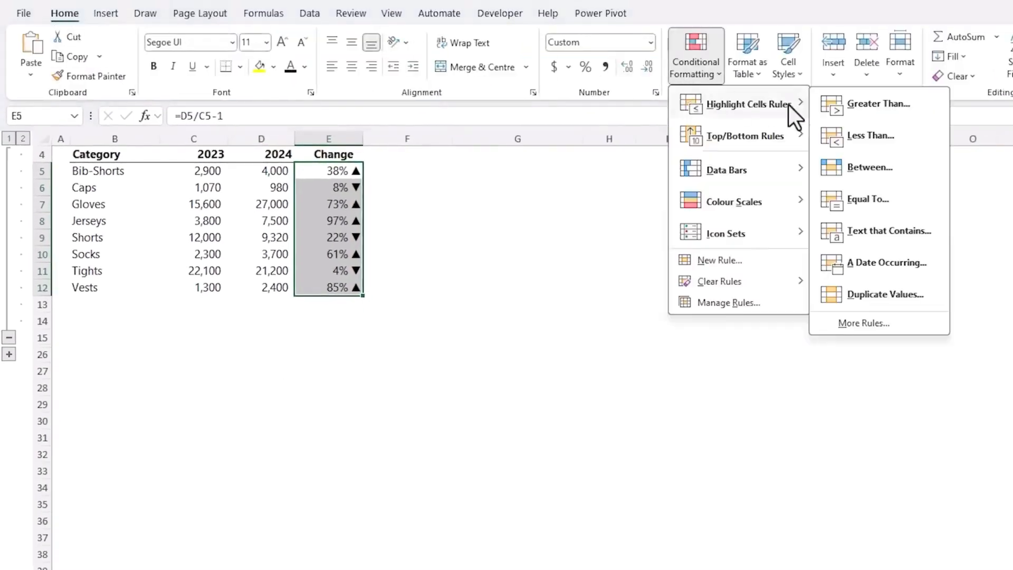
pyautogui.click(922, 101)
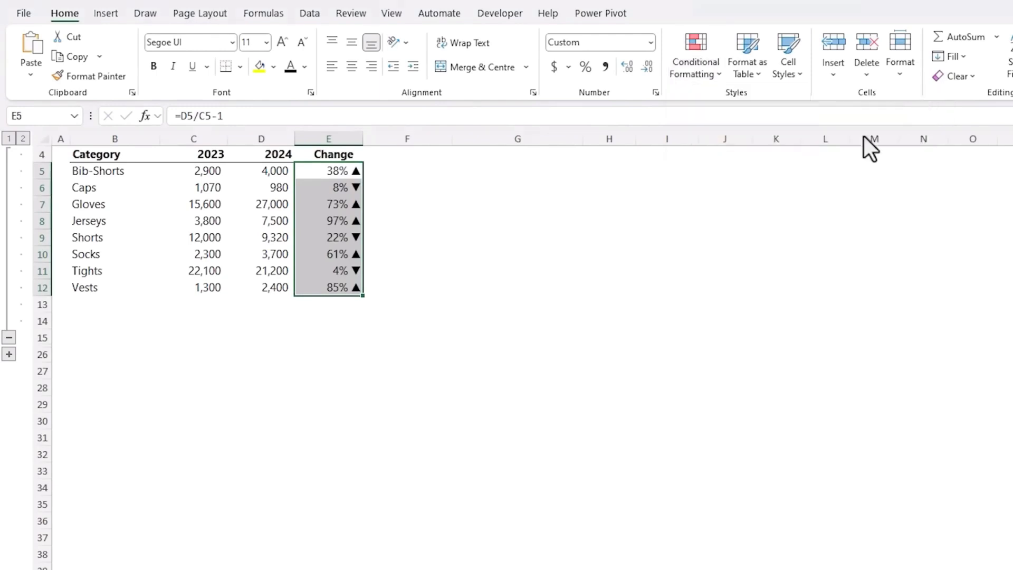
pyautogui.click(738, 357)
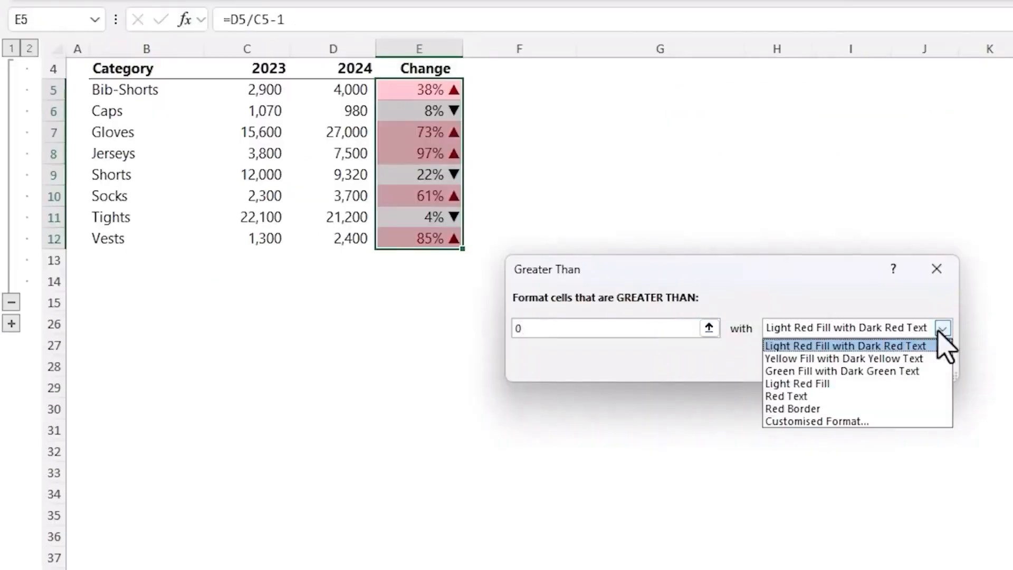
pyautogui.click(900, 422)
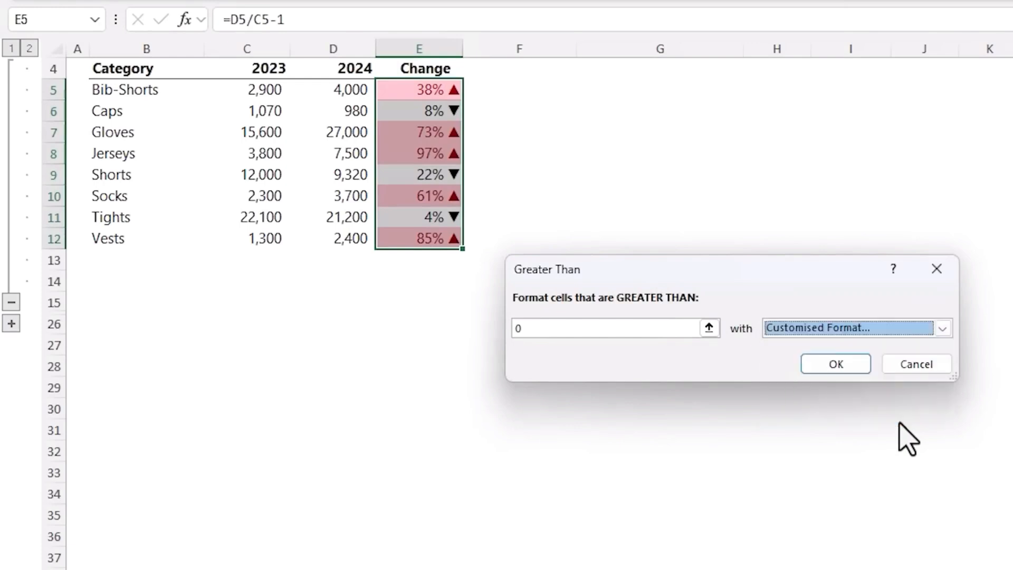
pyautogui.click(864, 244)
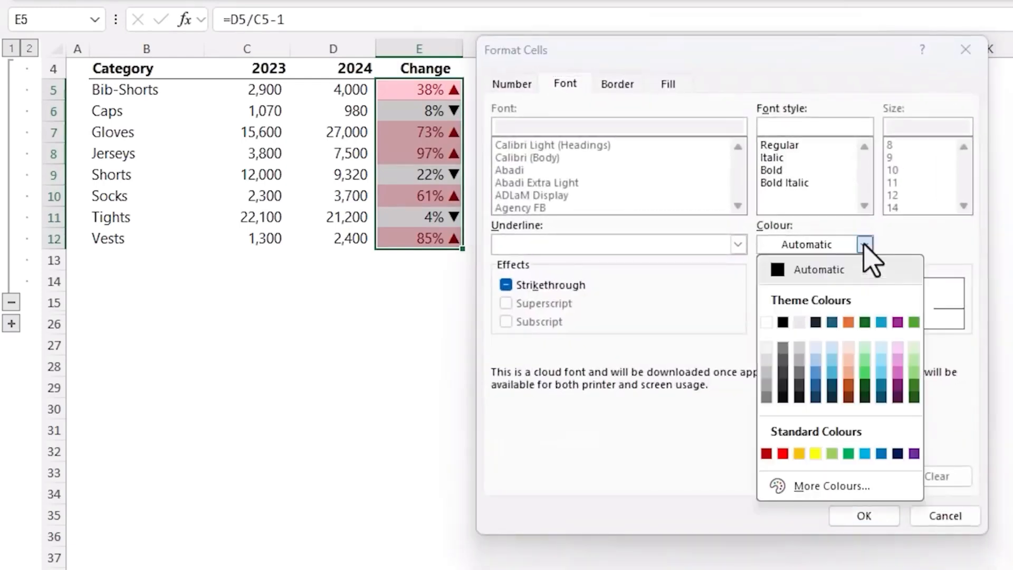
pyautogui.click(864, 322)
pyautogui.click(880, 516)
pyautogui.click(849, 369)
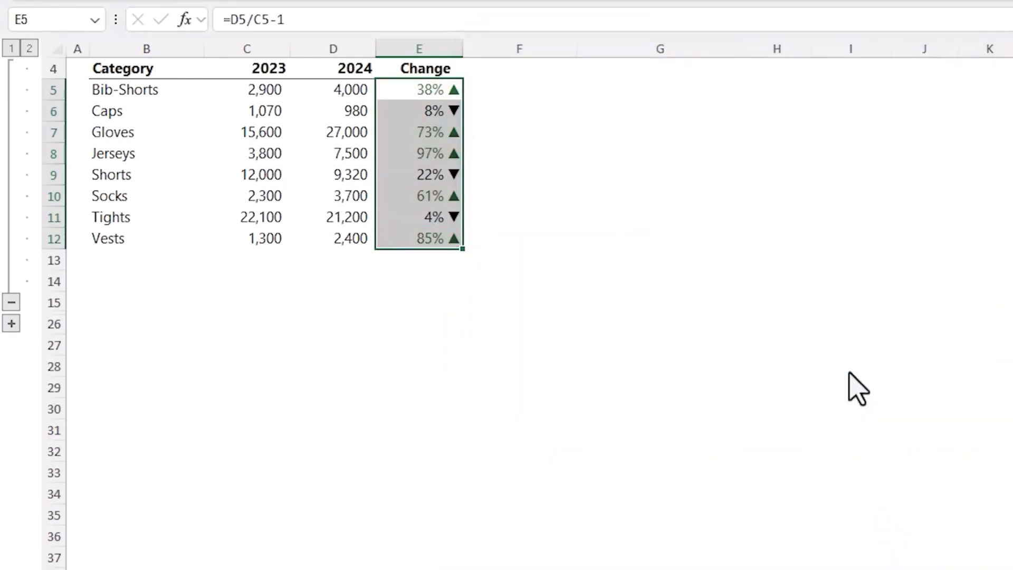
# Step: Add a Less Than 0 conditional formatting rule to E5:E12 with a customised purple theme font colour
pyautogui.click(693, 73)
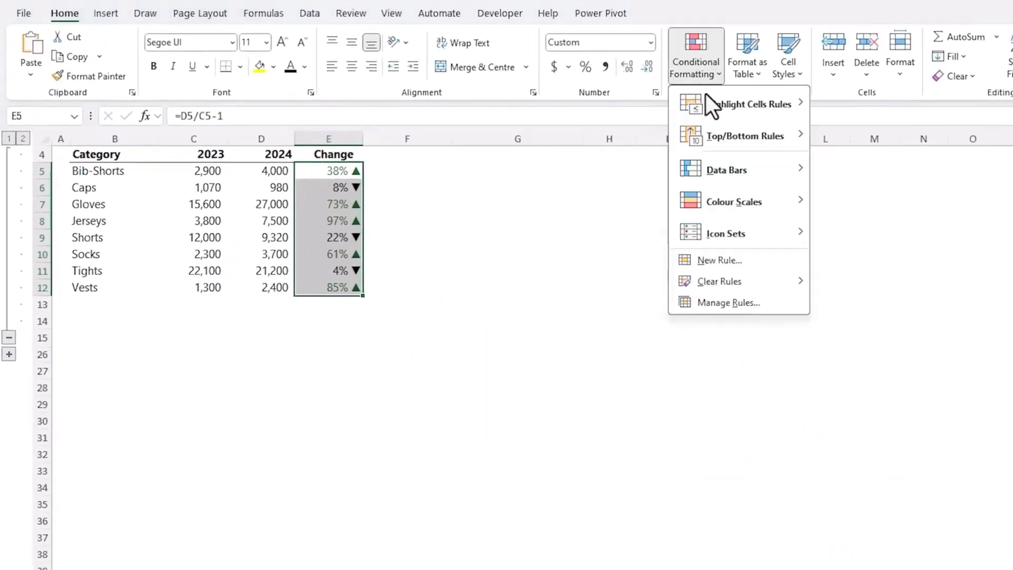
pyautogui.moveTo(708, 97)
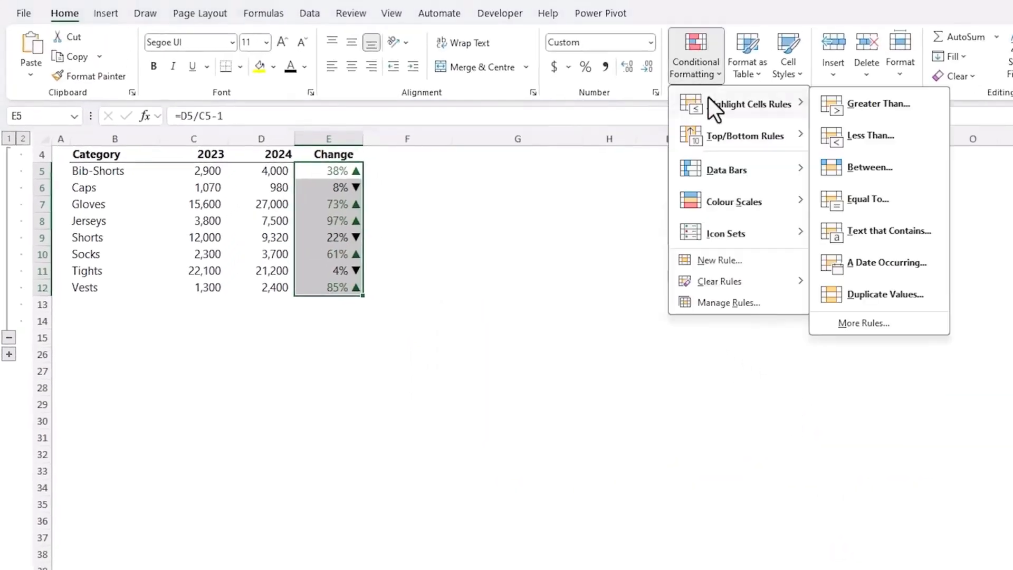
pyautogui.click(901, 138)
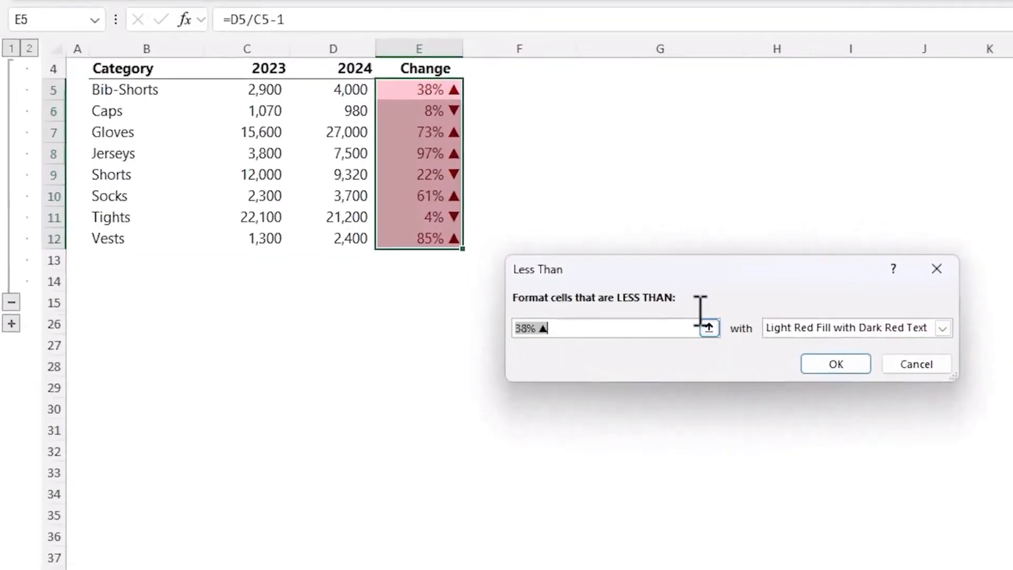
pyautogui.write('0')
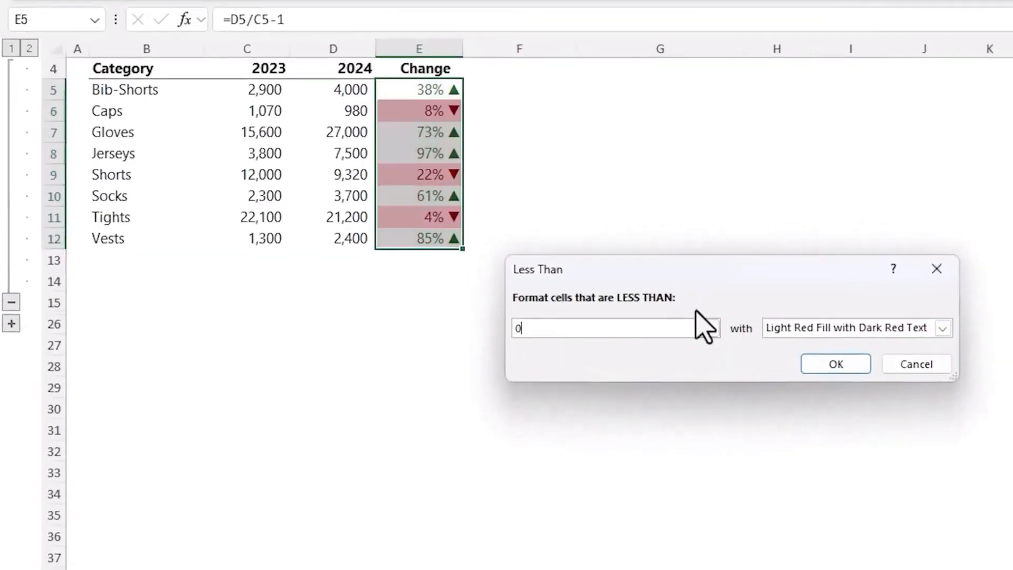
pyautogui.click(941, 328)
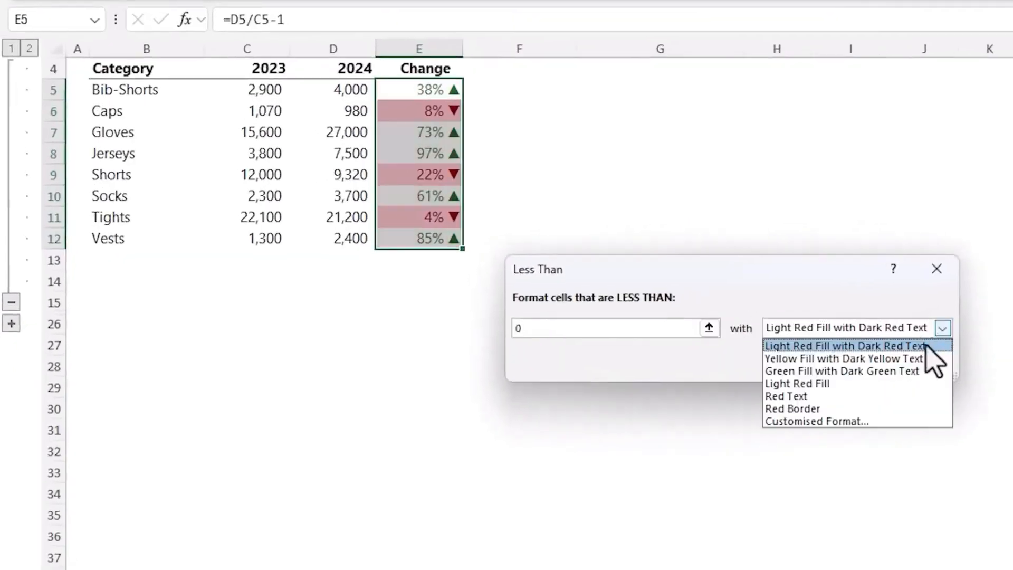
pyautogui.click(869, 422)
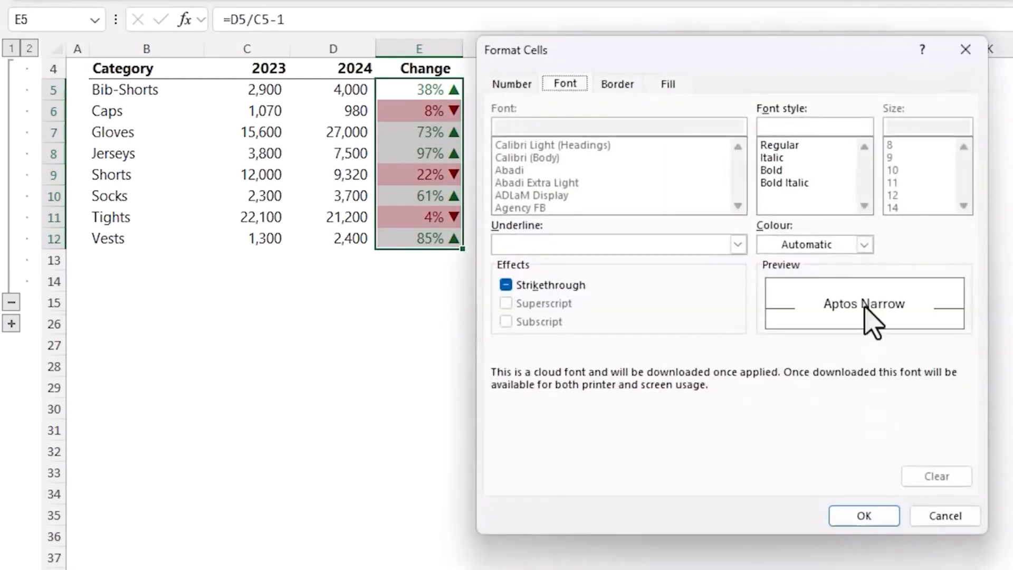
pyautogui.click(864, 244)
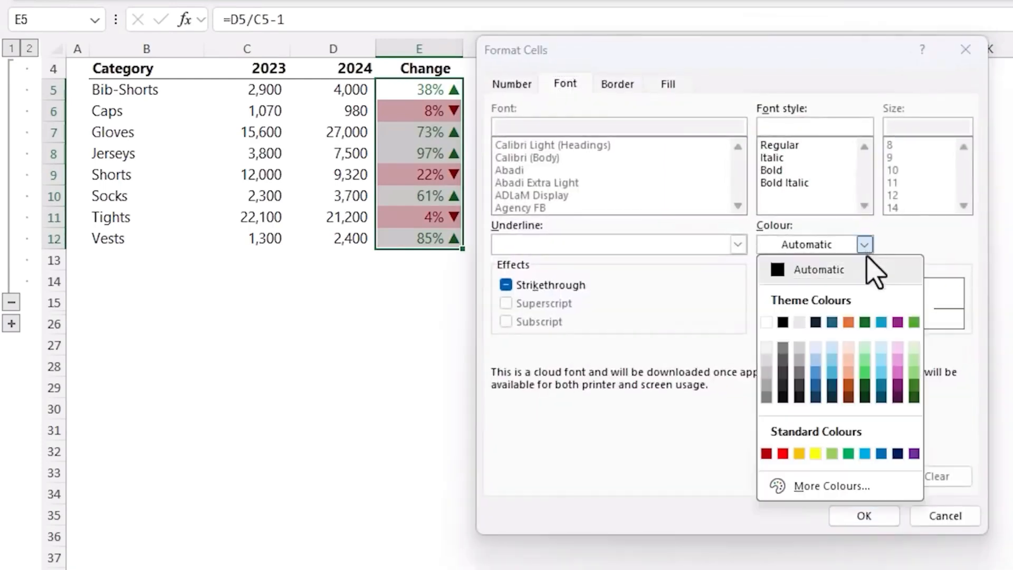
pyautogui.click(898, 323)
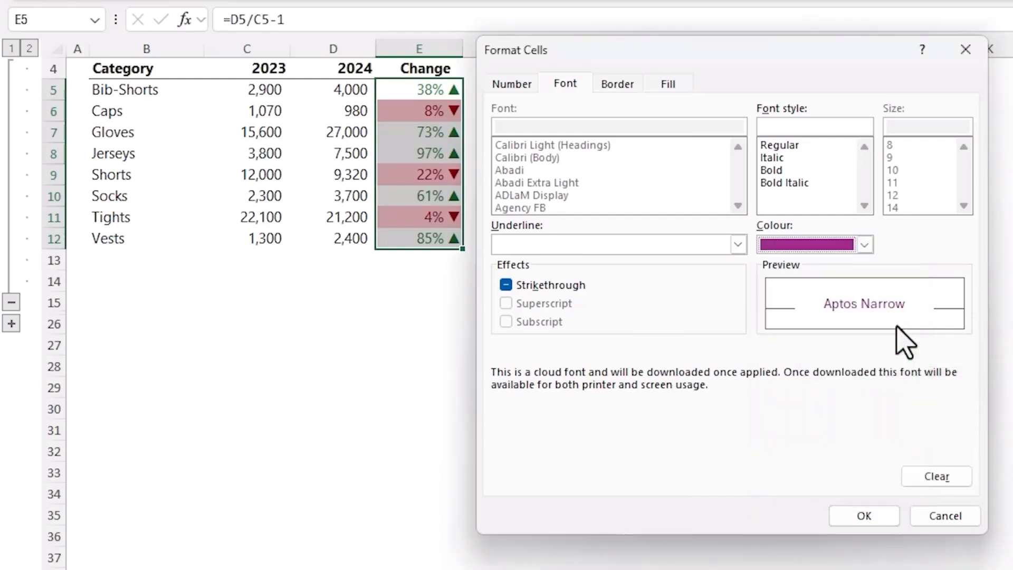
pyautogui.click(878, 514)
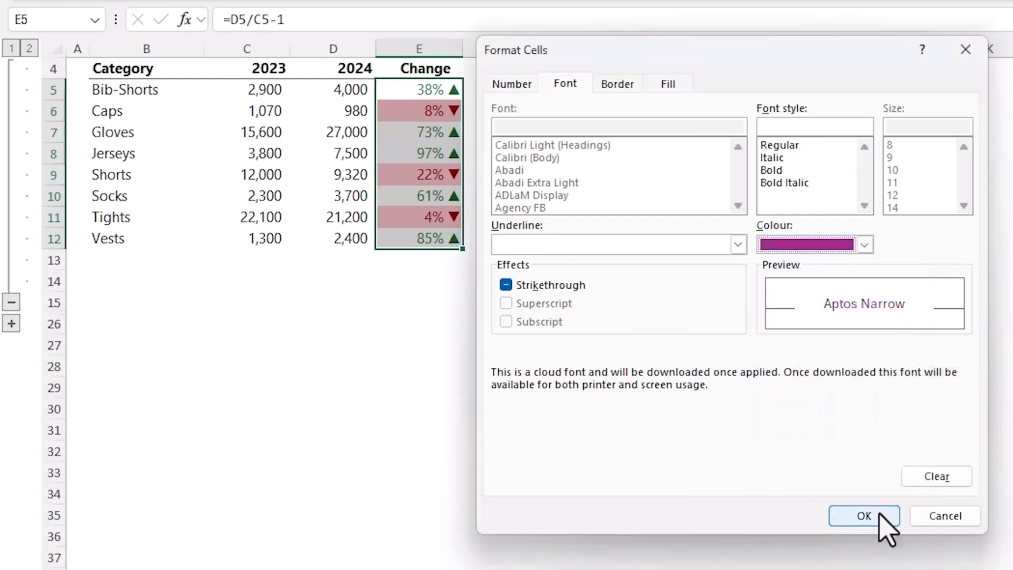
pyautogui.click(839, 364)
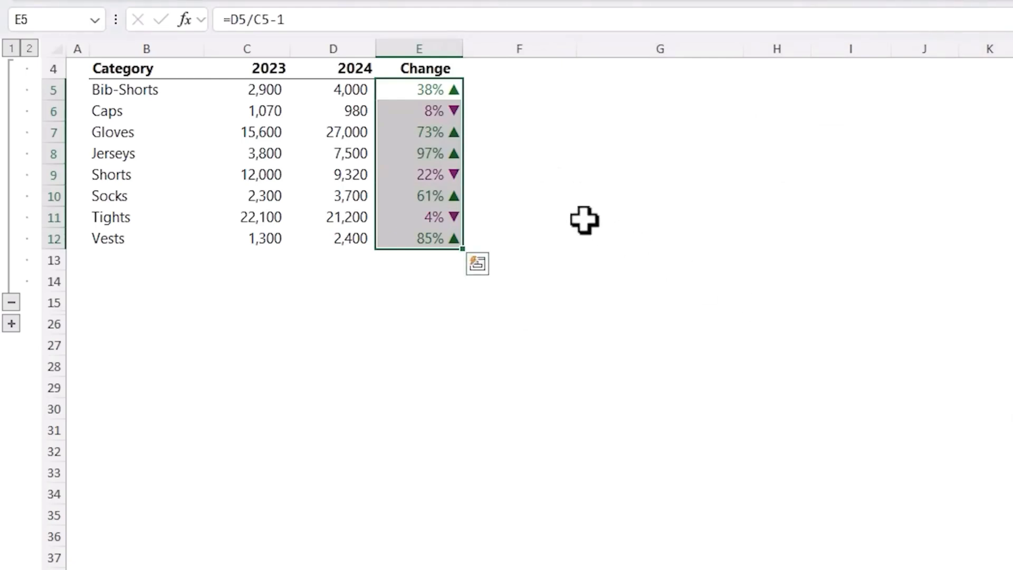
pyautogui.click(518, 235)
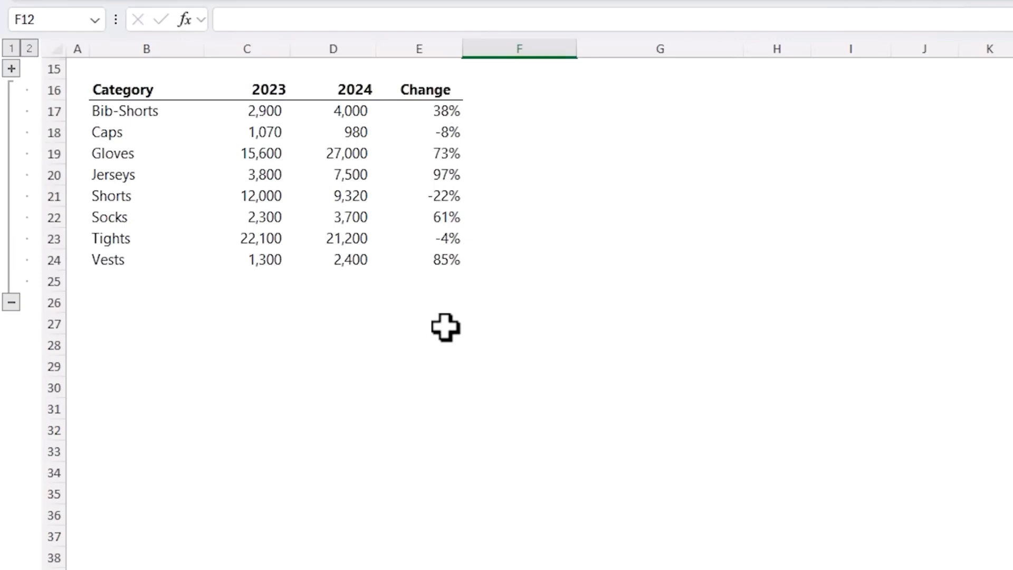
# Step: Apply the directional three-triangles icon set to the Change values in E17:E24
pyautogui.moveTo(429, 108); pyautogui.dragTo(418, 260)
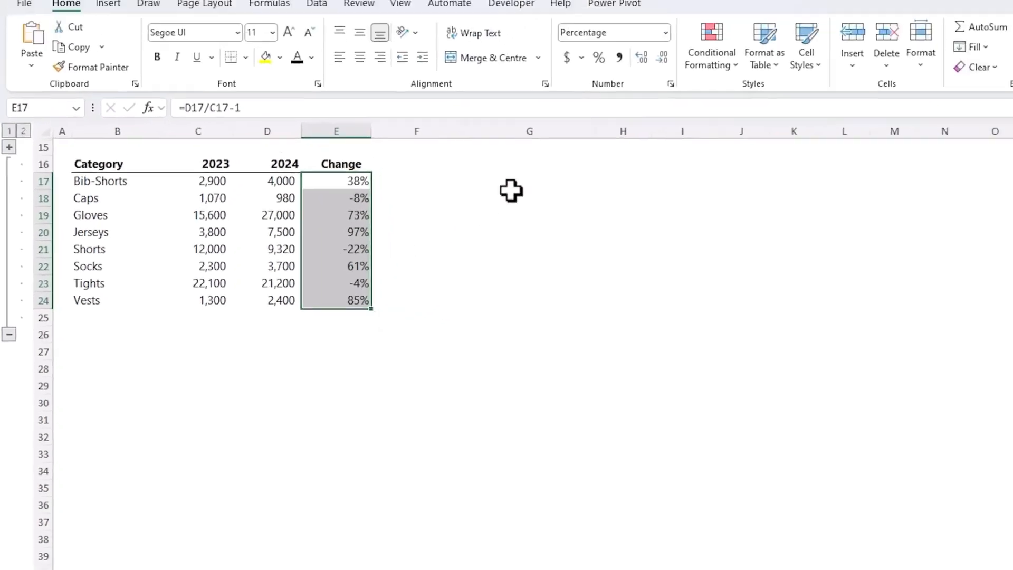
pyautogui.click(692, 77)
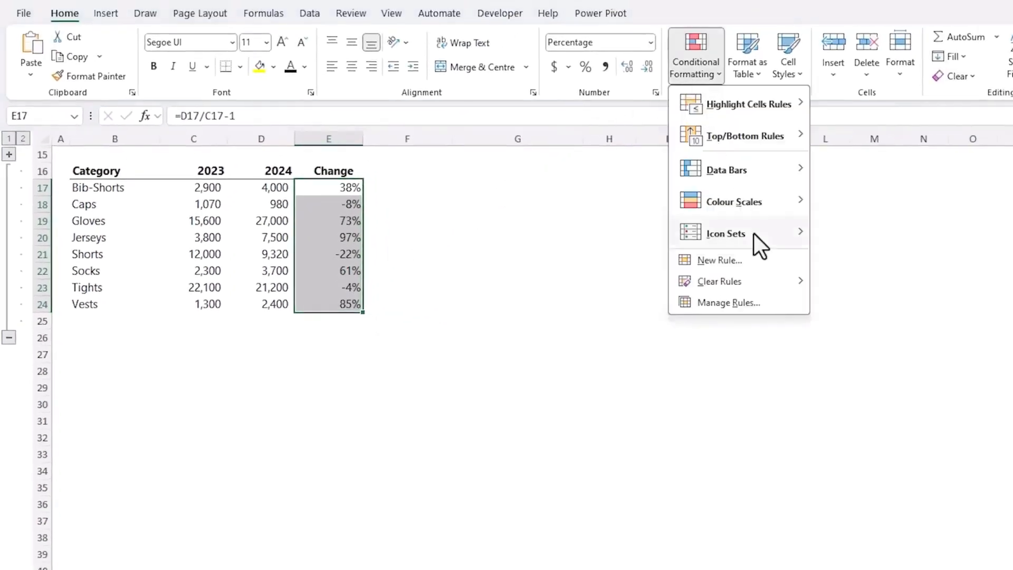
pyautogui.moveTo(754, 233)
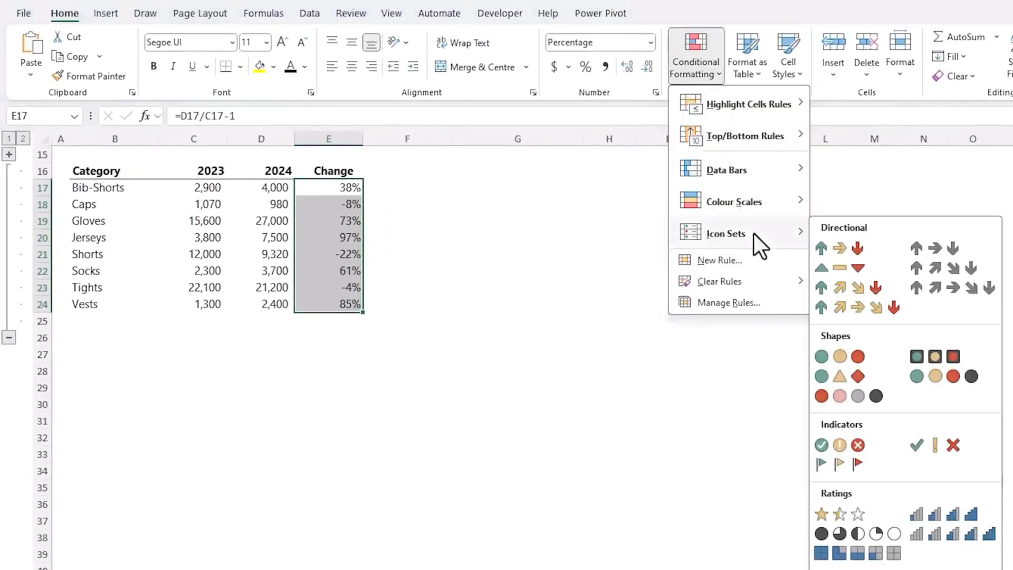
pyautogui.click(830, 269)
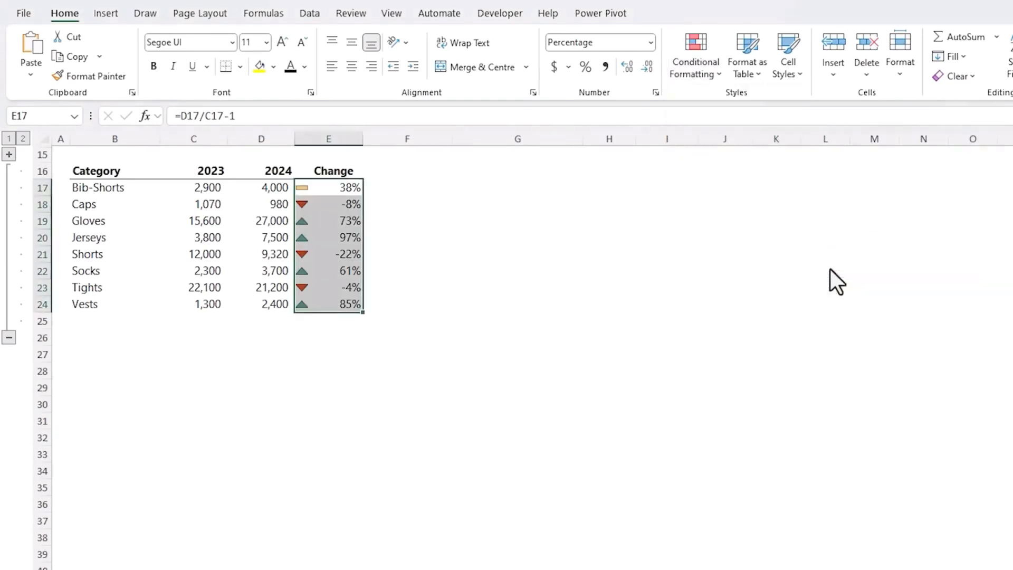
# Step: Edit the icon set rule for E17:E24 so the green up triangle uses a Number threshold of >= 0
pyautogui.click(707, 79)
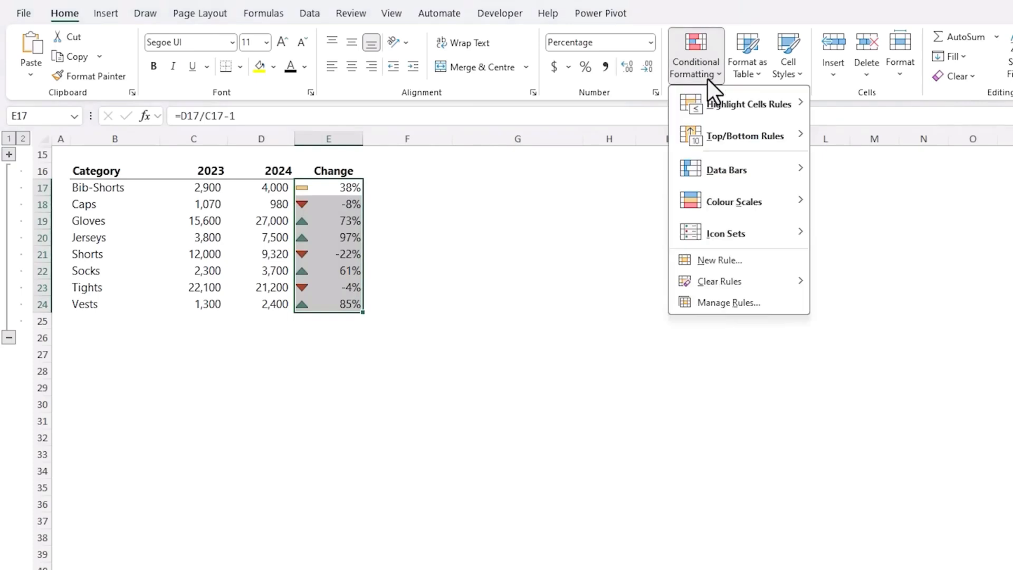
pyautogui.click(745, 311)
pyautogui.click(402, 342)
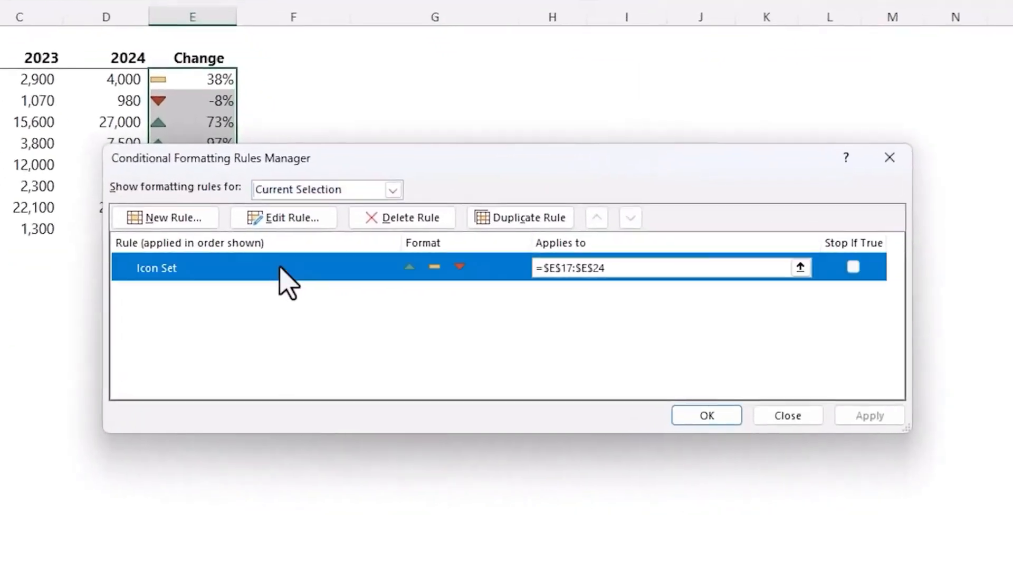
pyautogui.click(311, 218)
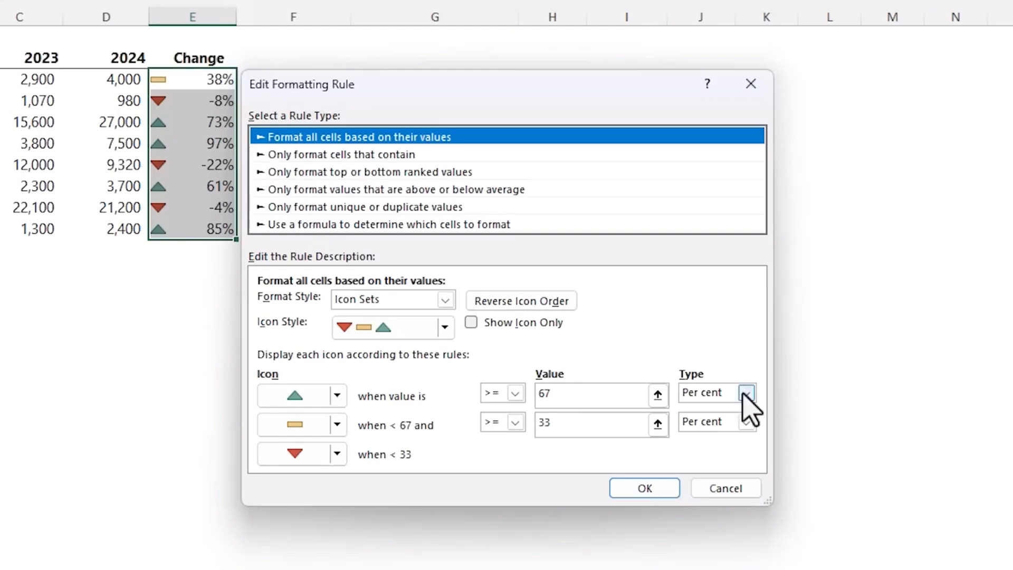
pyautogui.click(746, 394)
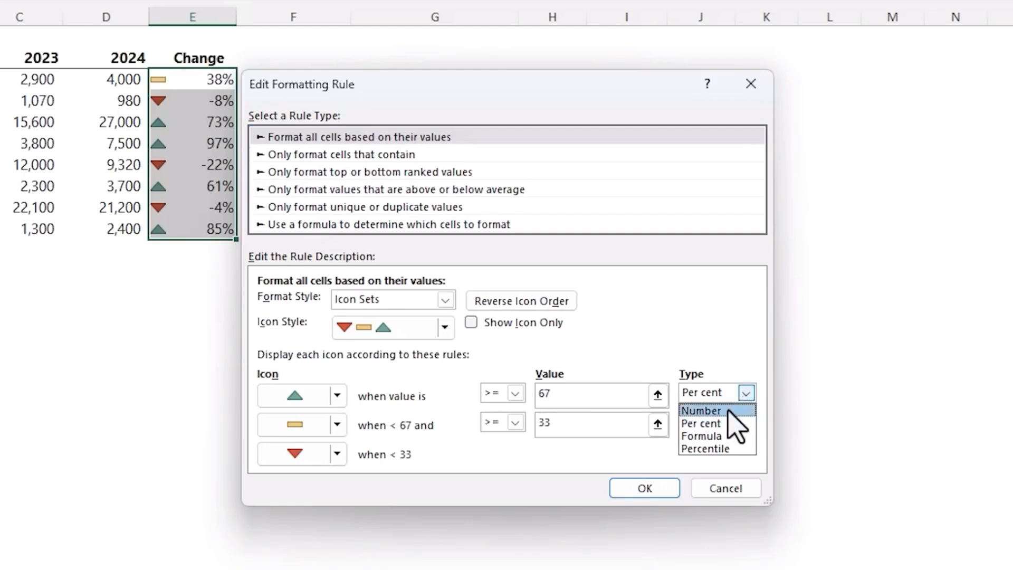
pyautogui.click(727, 411)
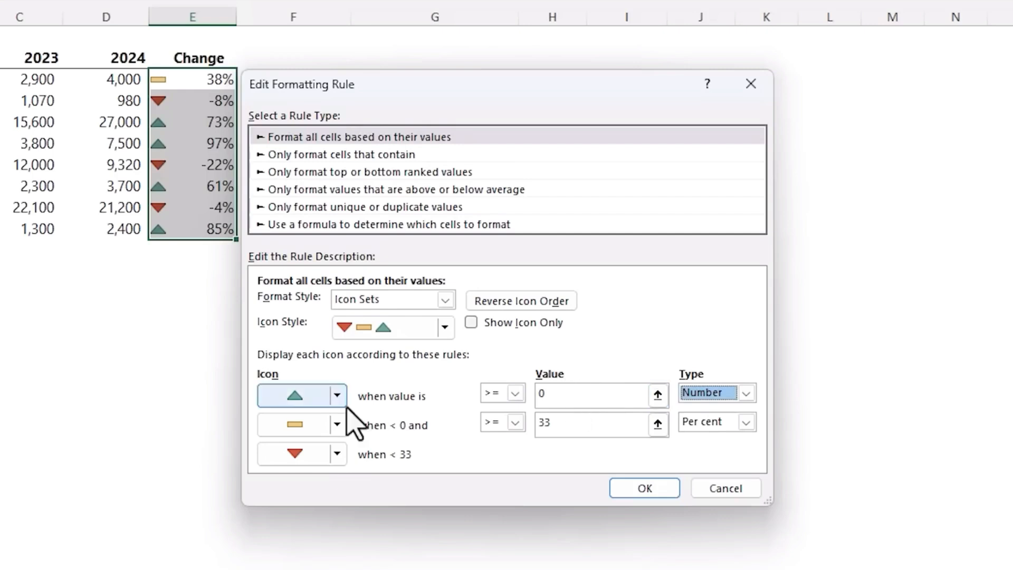
# Step: Set the yellow dash's threshold to the Number type with value 0 and apply the edited icon set rule
pyautogui.click(511, 422)
pyautogui.click(746, 421)
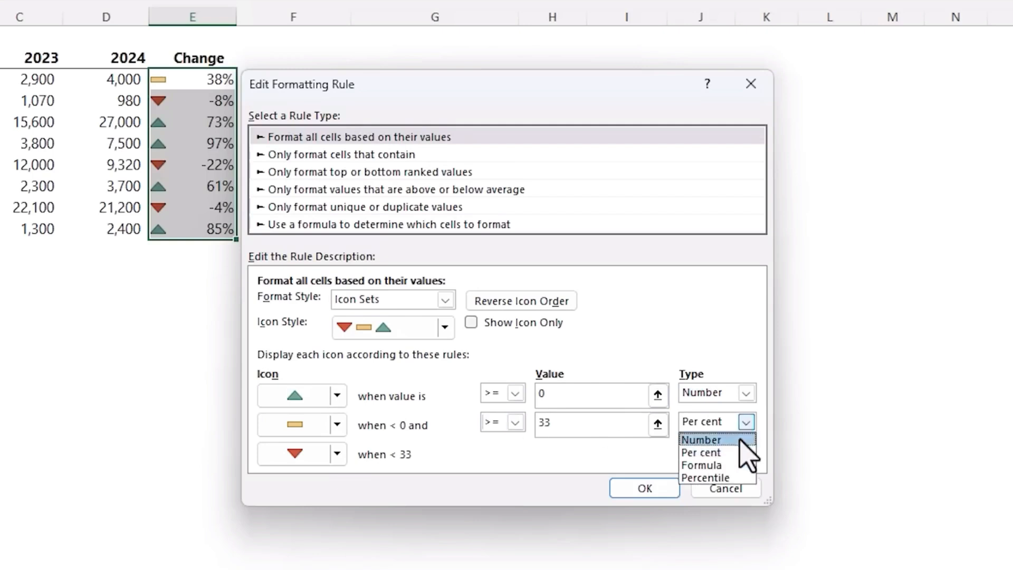
pyautogui.click(740, 439)
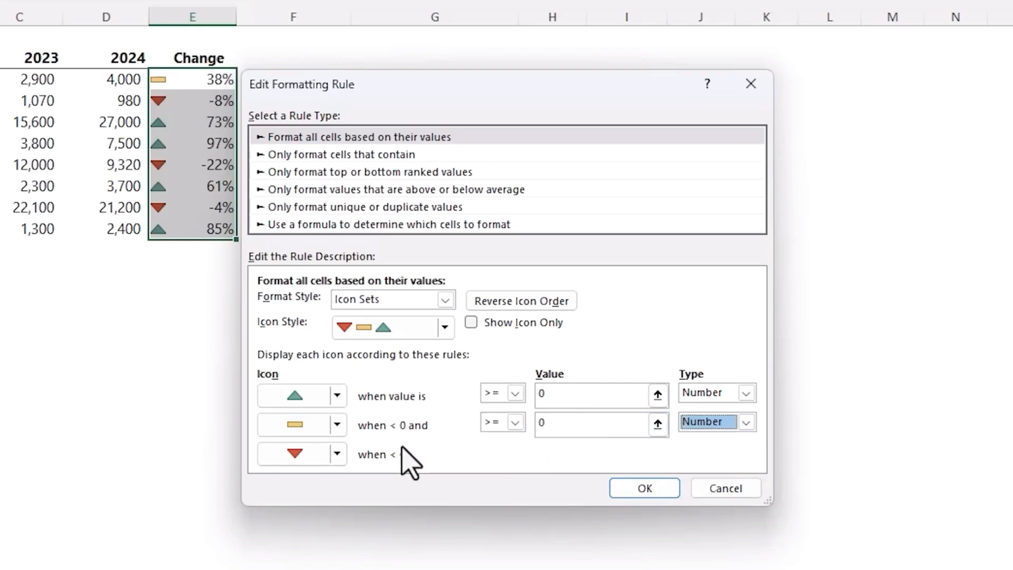
pyautogui.click(671, 491)
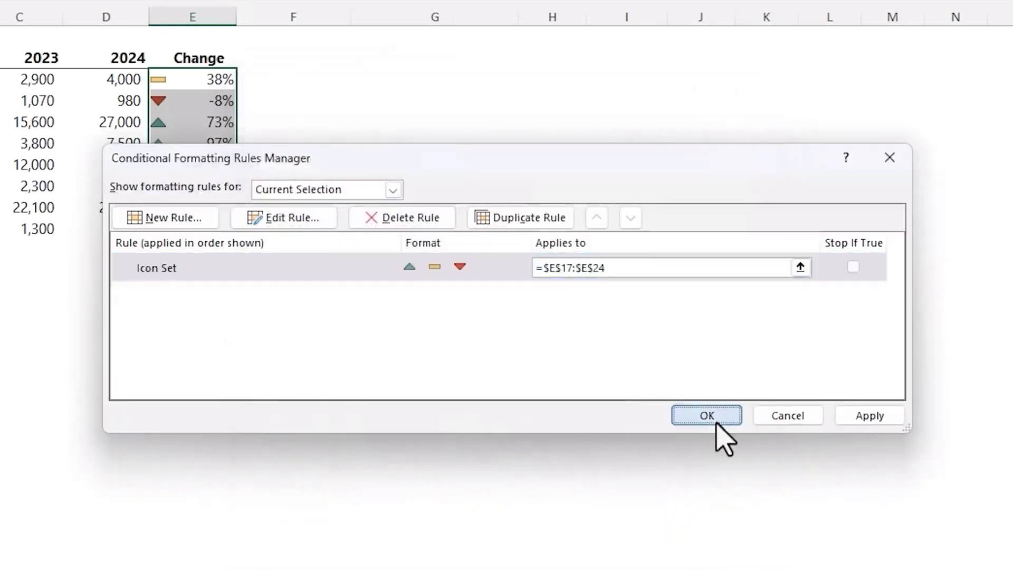
pyautogui.click(714, 421)
pyautogui.click(291, 318)
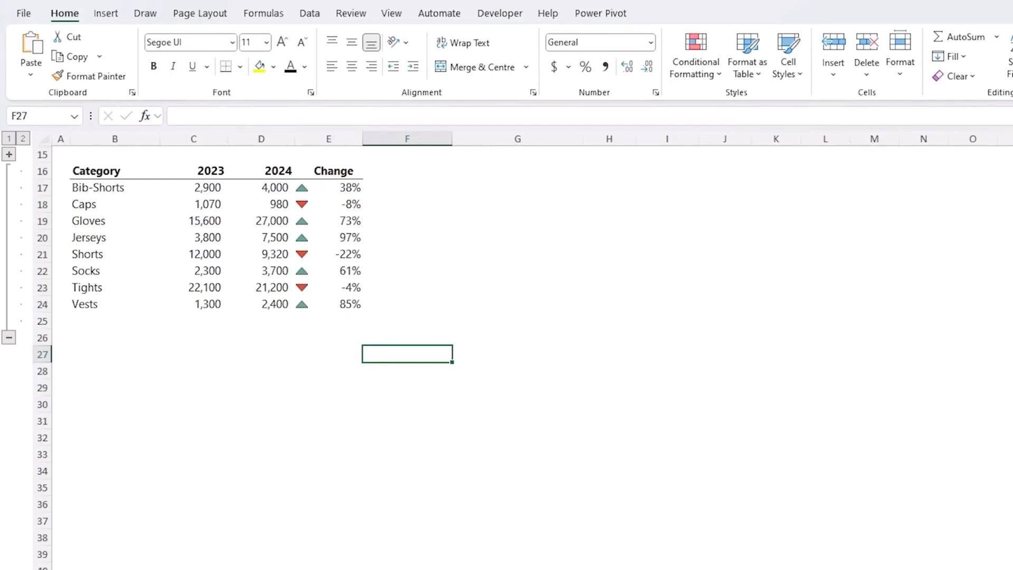
# Step: Expand the collapsed row group above row 15 and select the 2024 Sales v Prior Year chart
pyautogui.moveTo(323, 190); pyautogui.dragTo(328, 305)
pyautogui.click(324, 331)
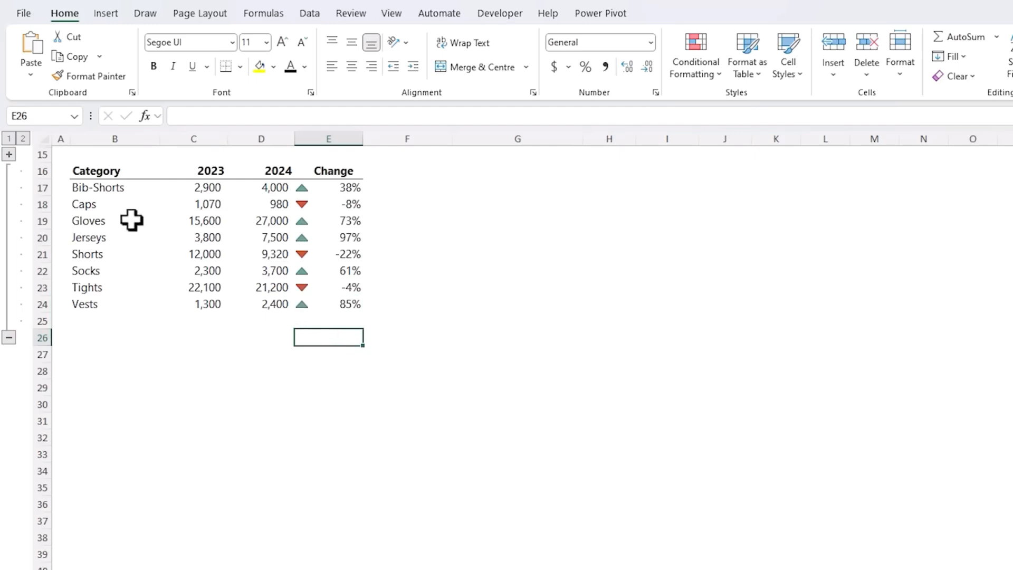
pyautogui.click(9, 154)
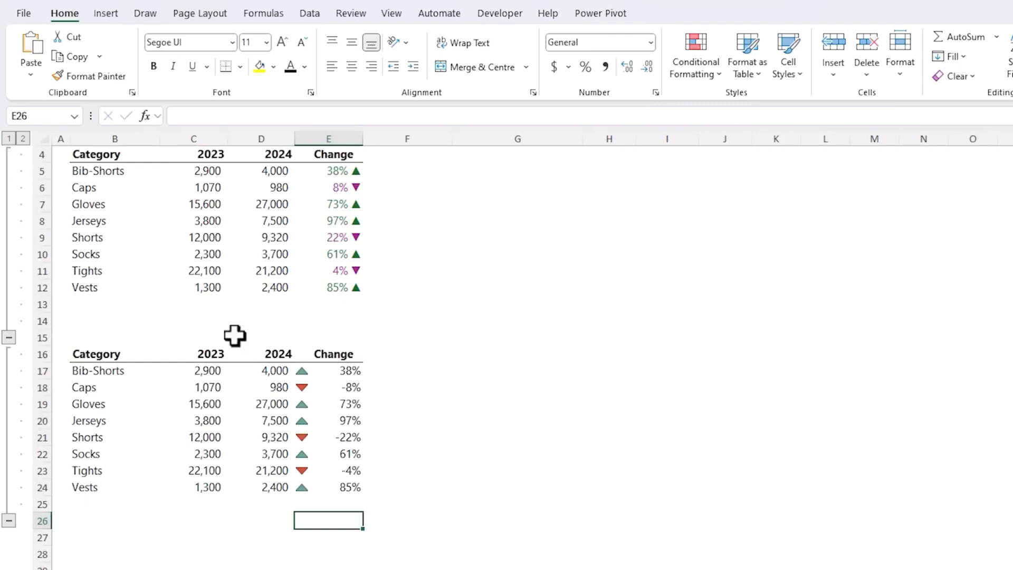
pyautogui.click(470, 525)
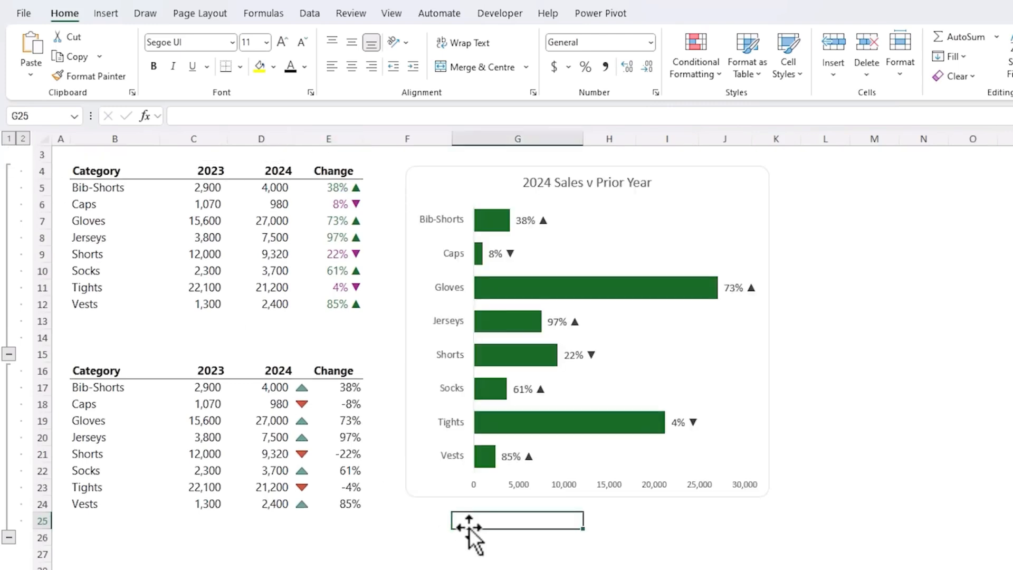
pyautogui.click(443, 489)
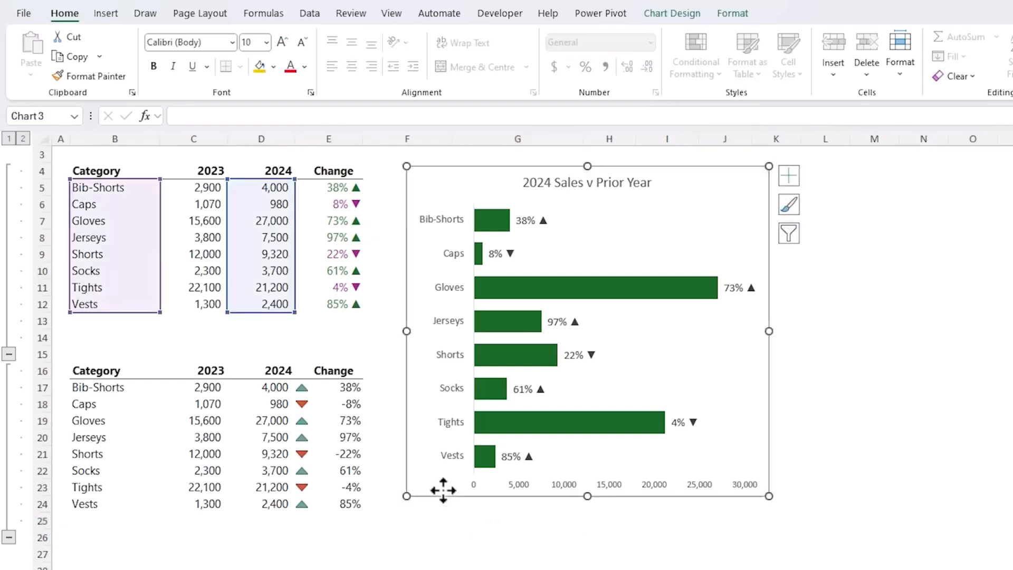